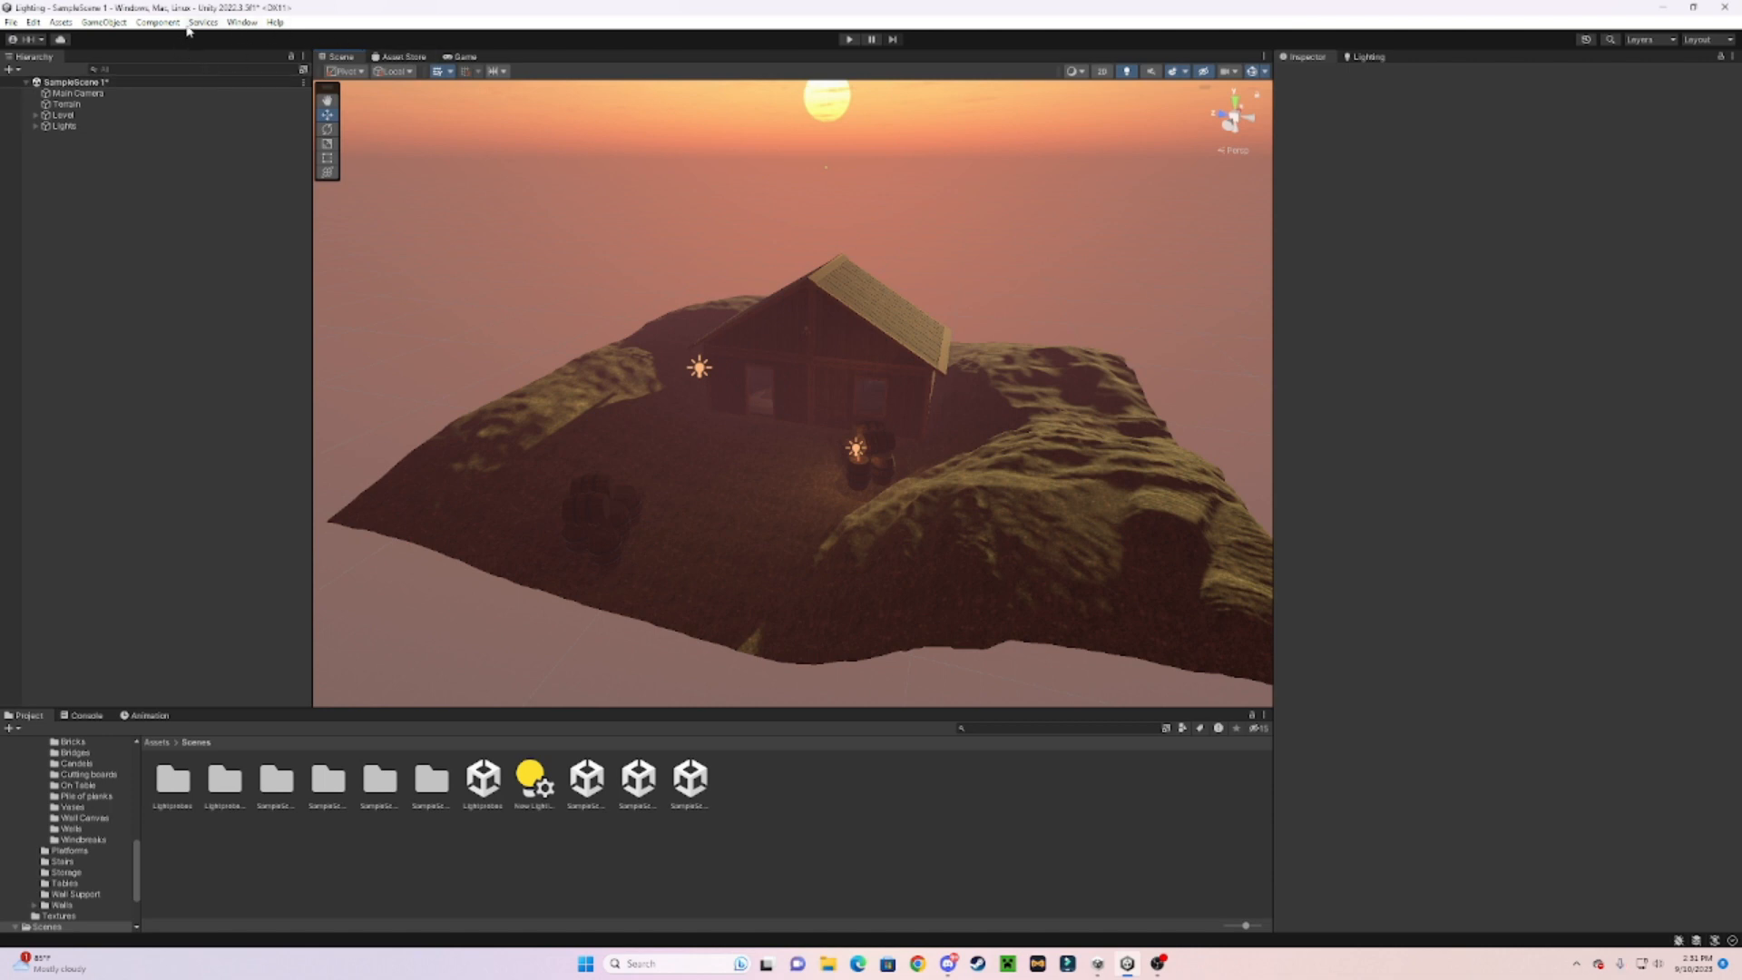
Open the Package Manager and list the packages from the Unity Registry
click(399, 56)
click(181, 23)
mouse_move(201, 24)
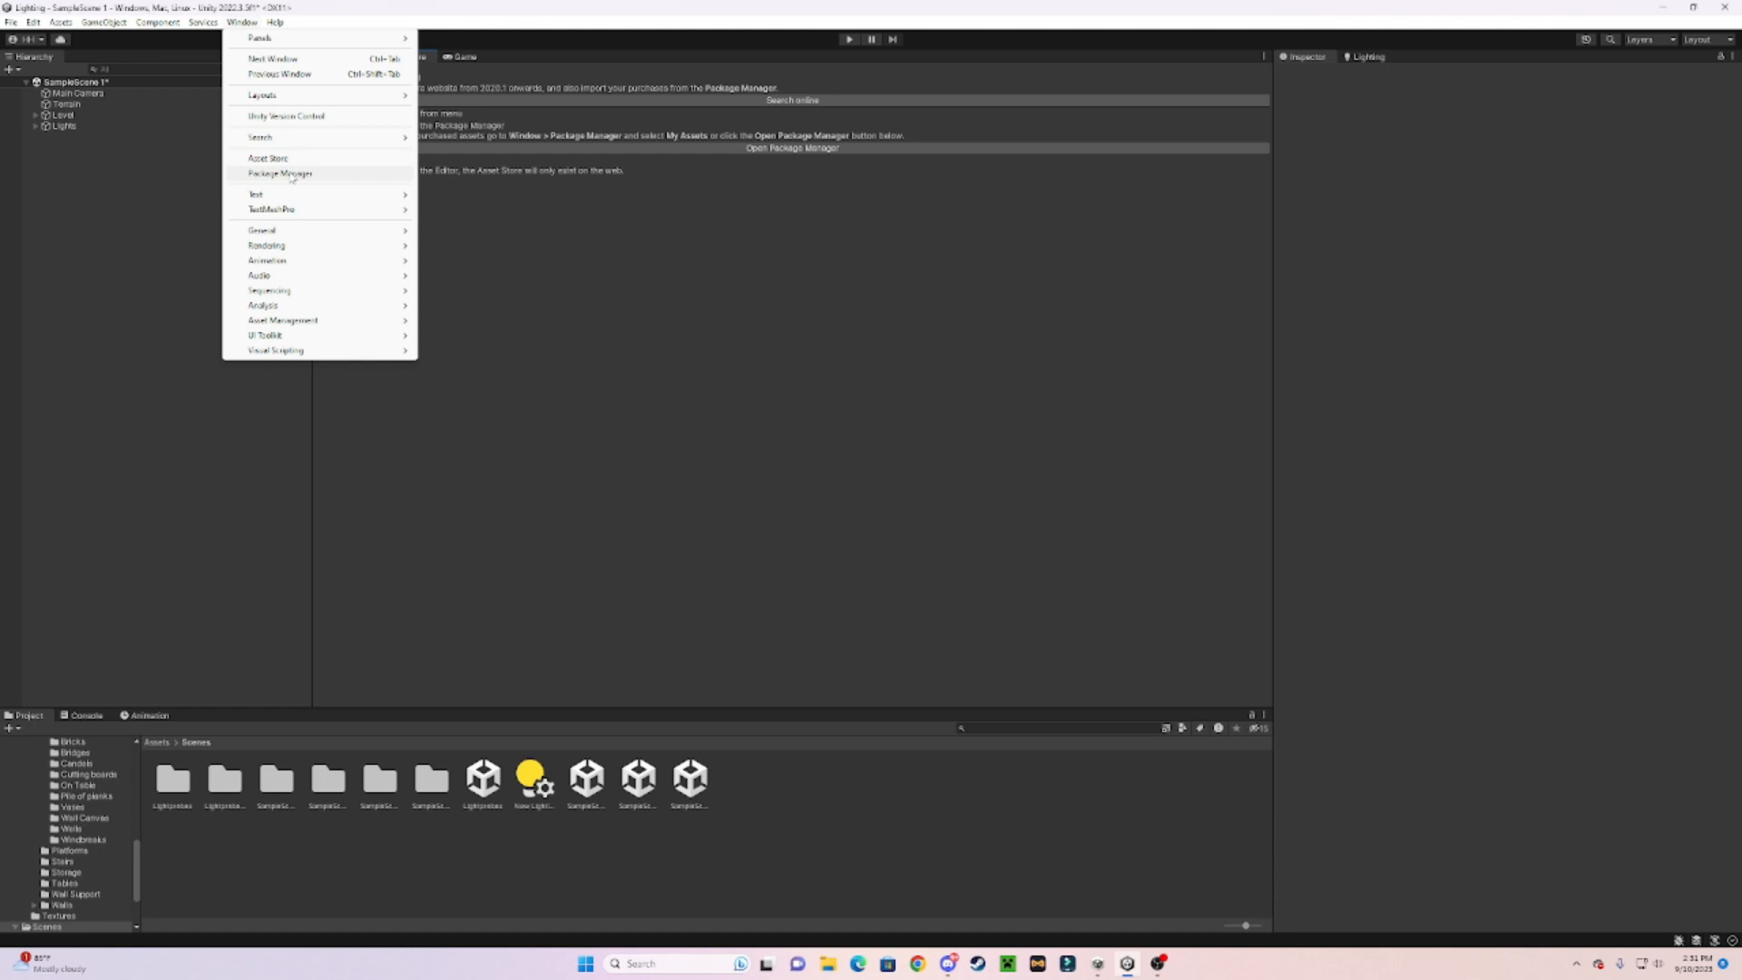
click(286, 173)
drag(1124, 169, 368, 245)
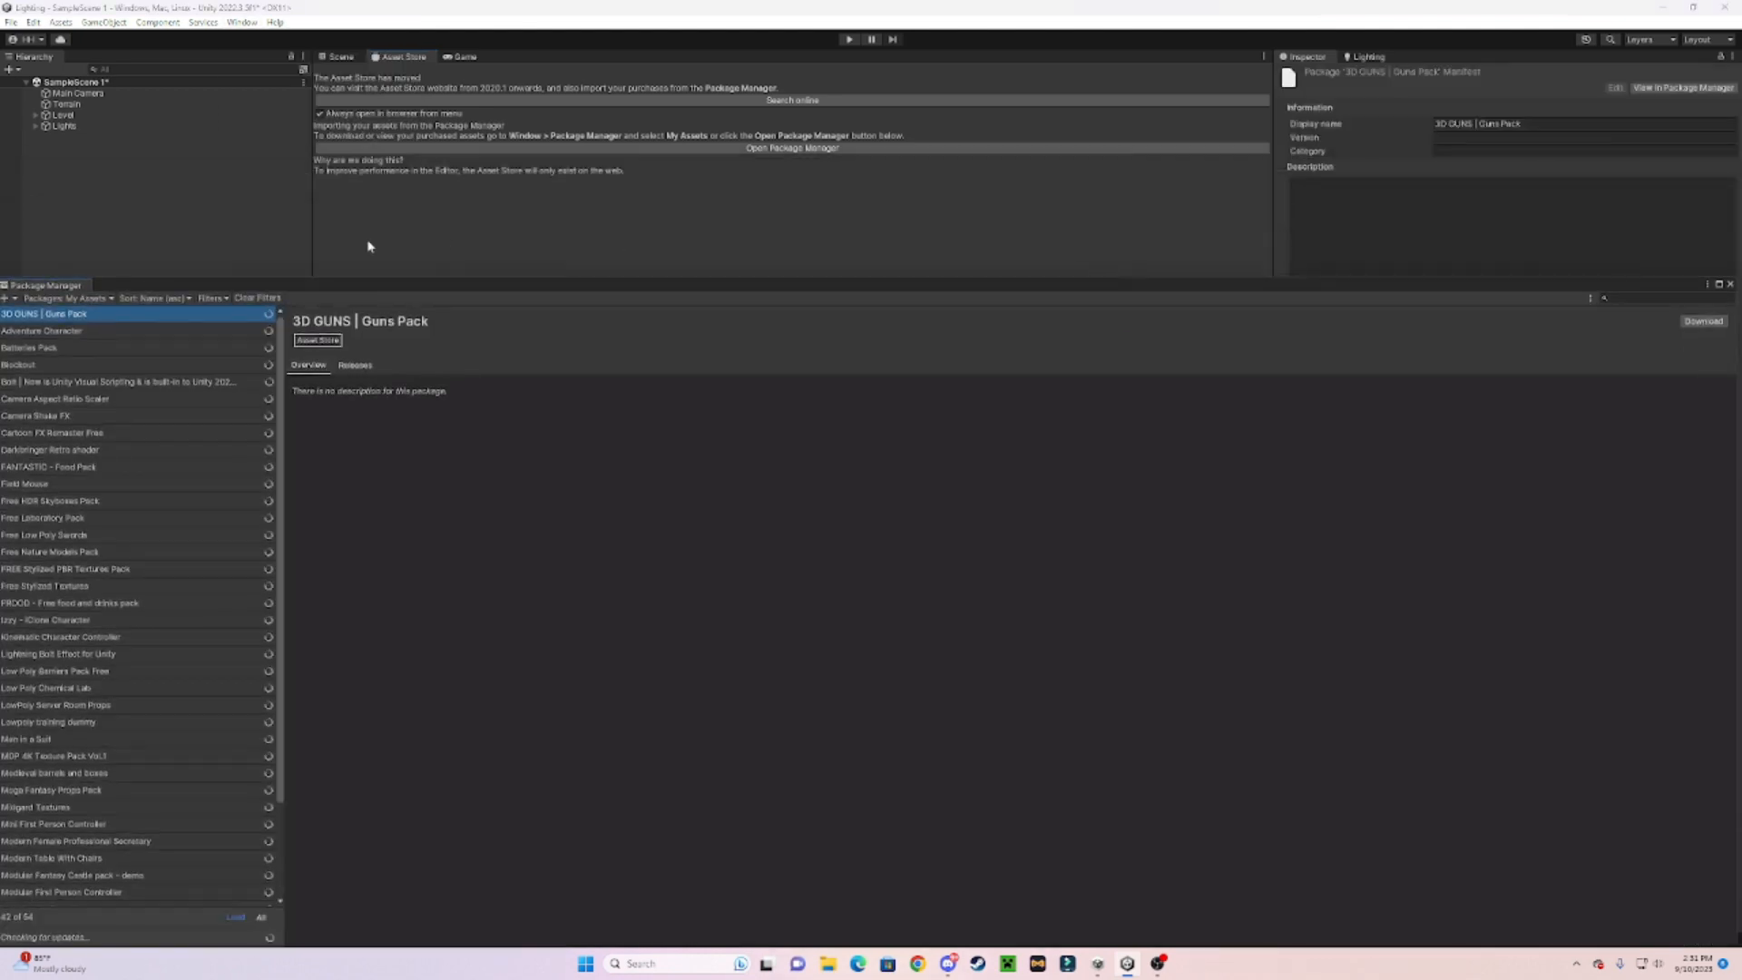
click(89, 300)
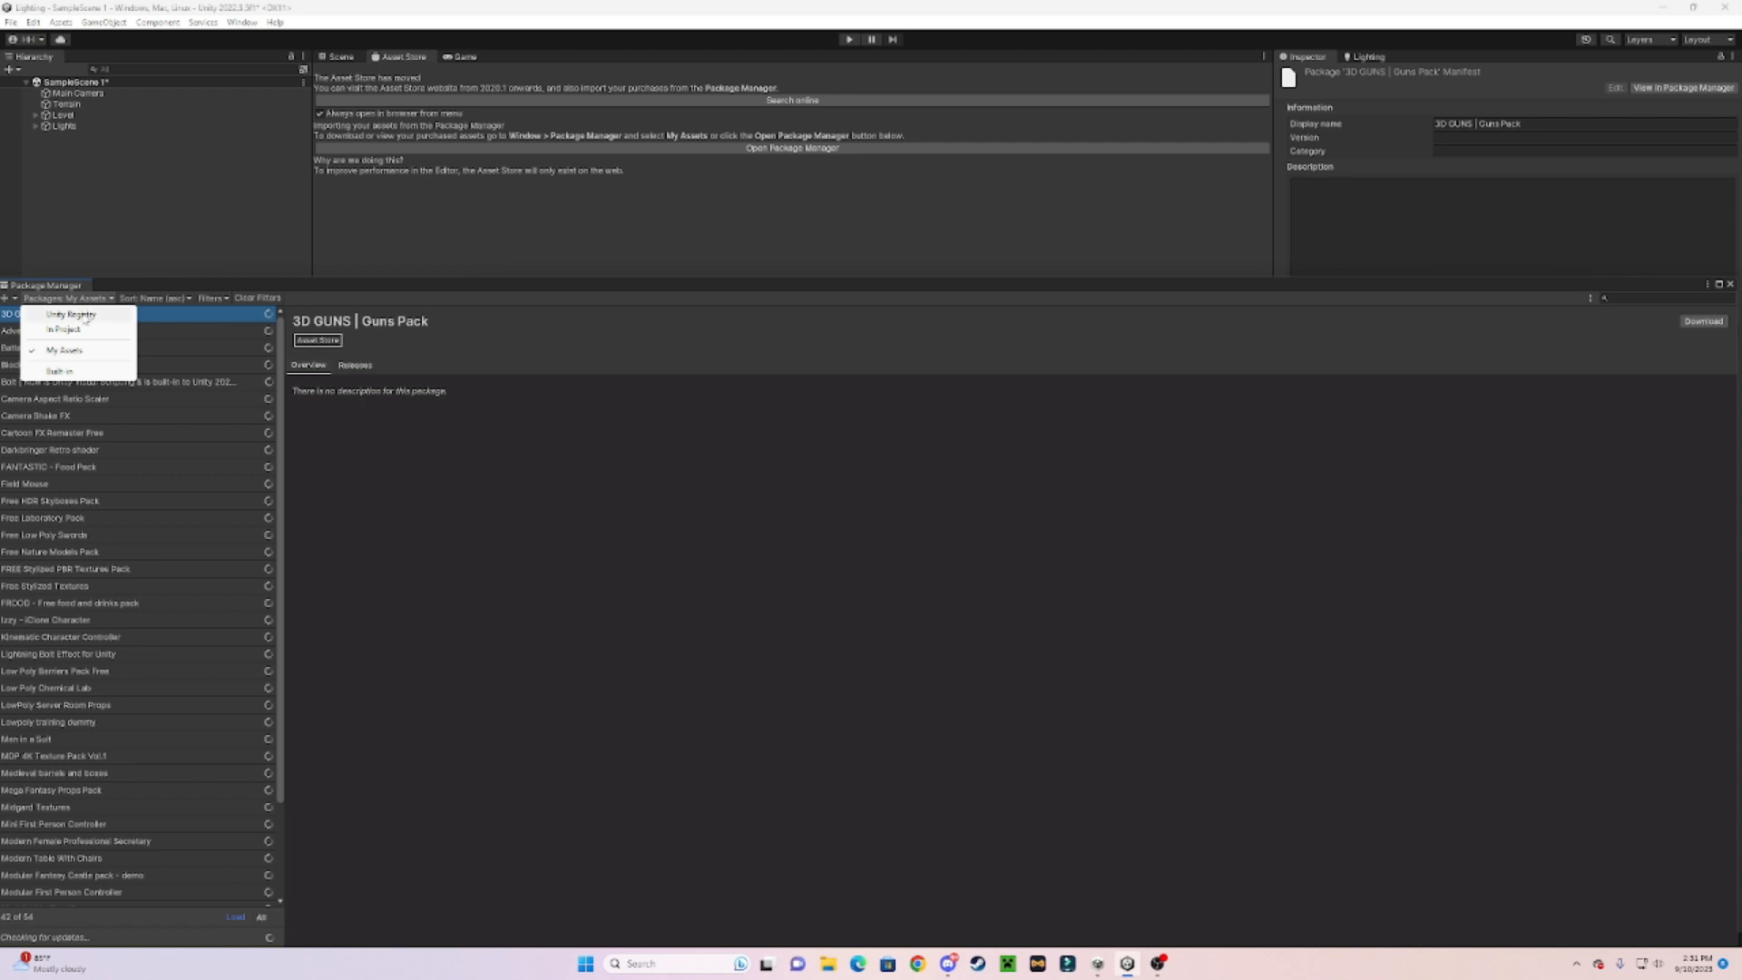
click(73, 315)
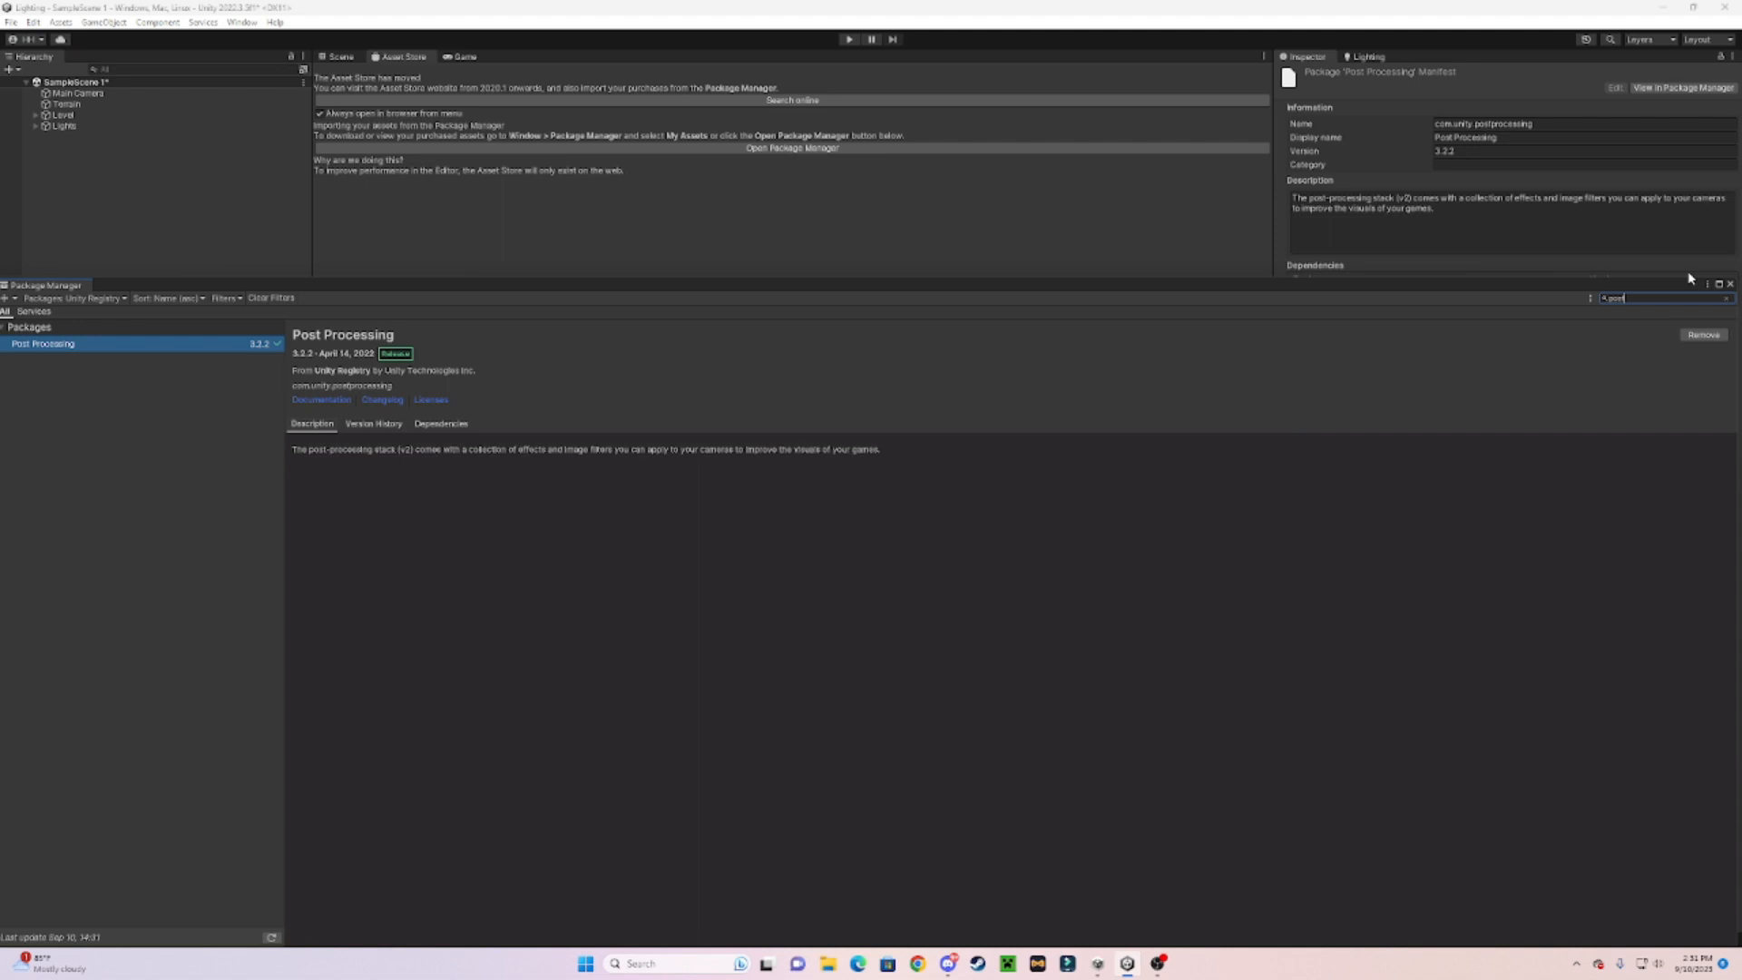
Check the Post Processing package entry using the search term "post", close the Package Manager and return to the Scene view
click(185, 344)
drag(938, 296, 742, 276)
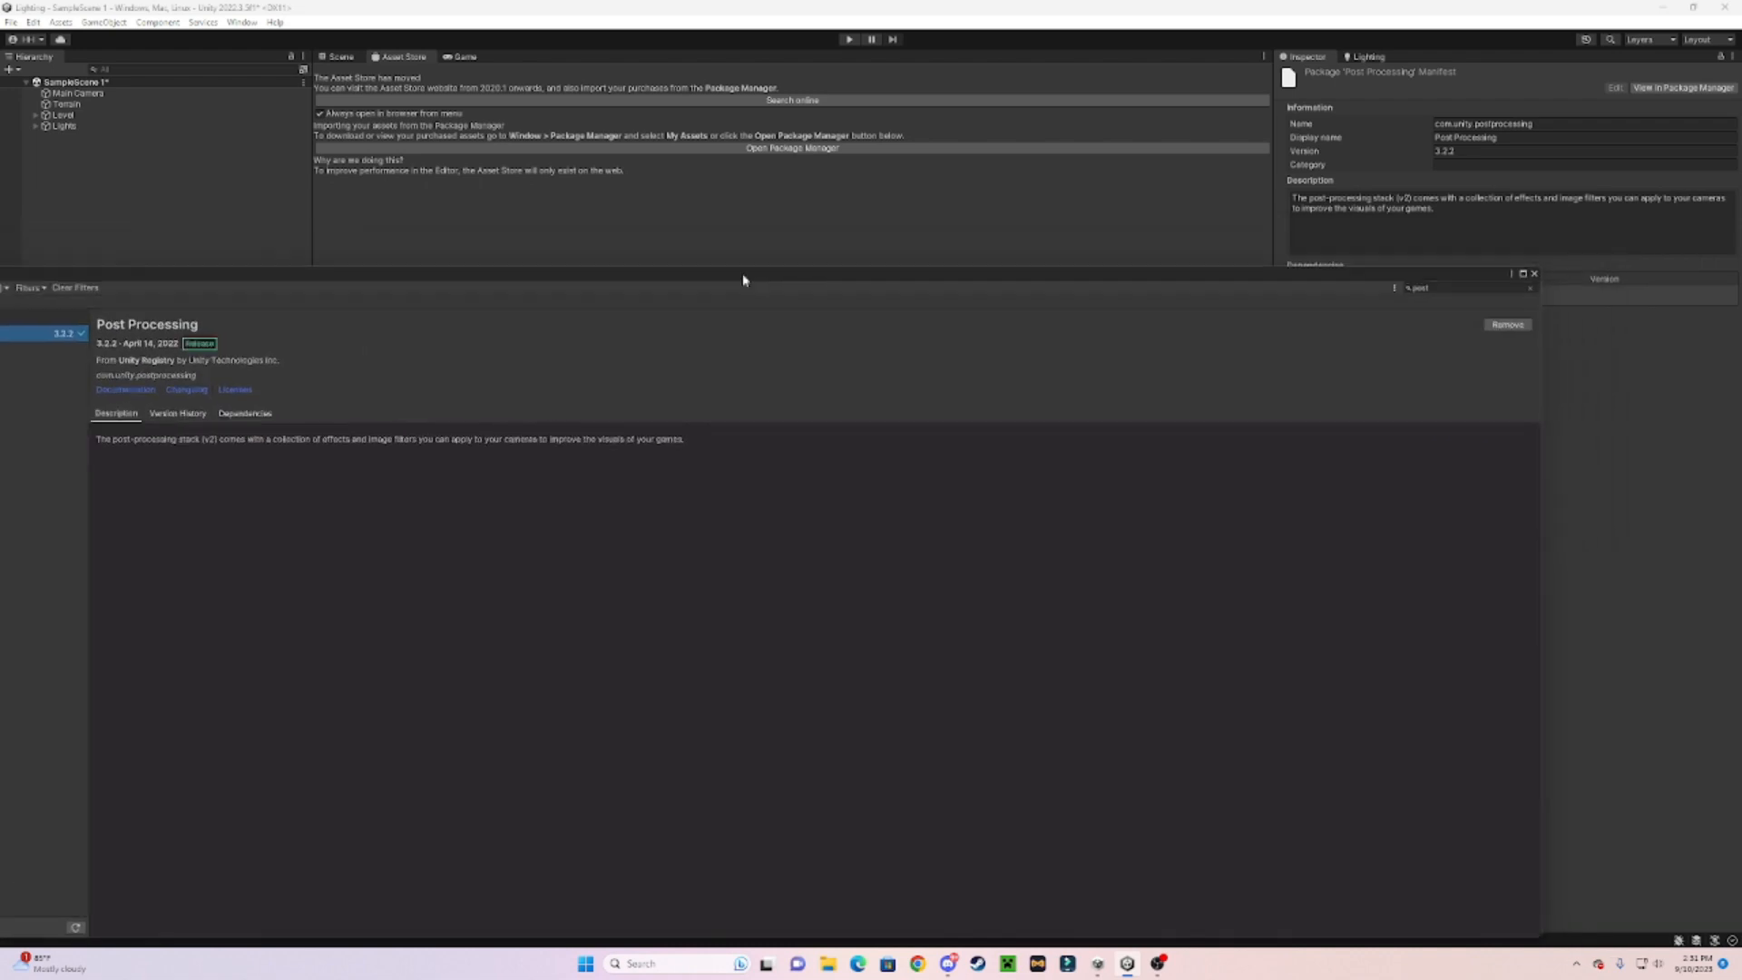
click(1534, 273)
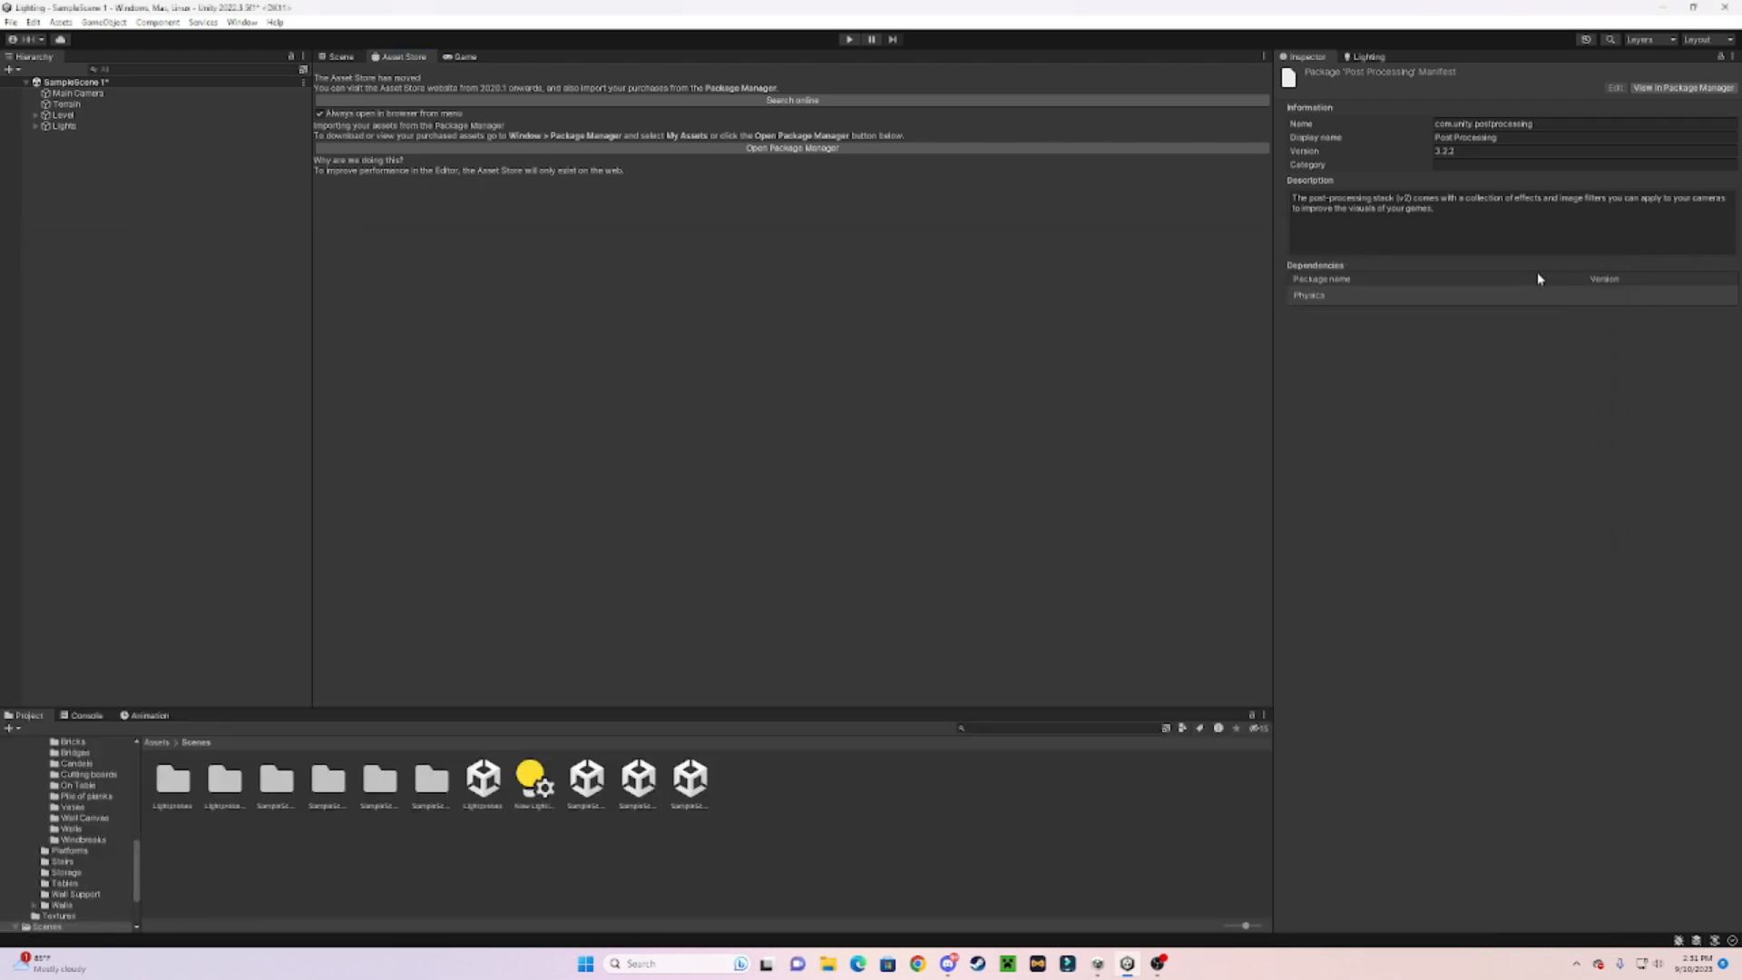
click(341, 56)
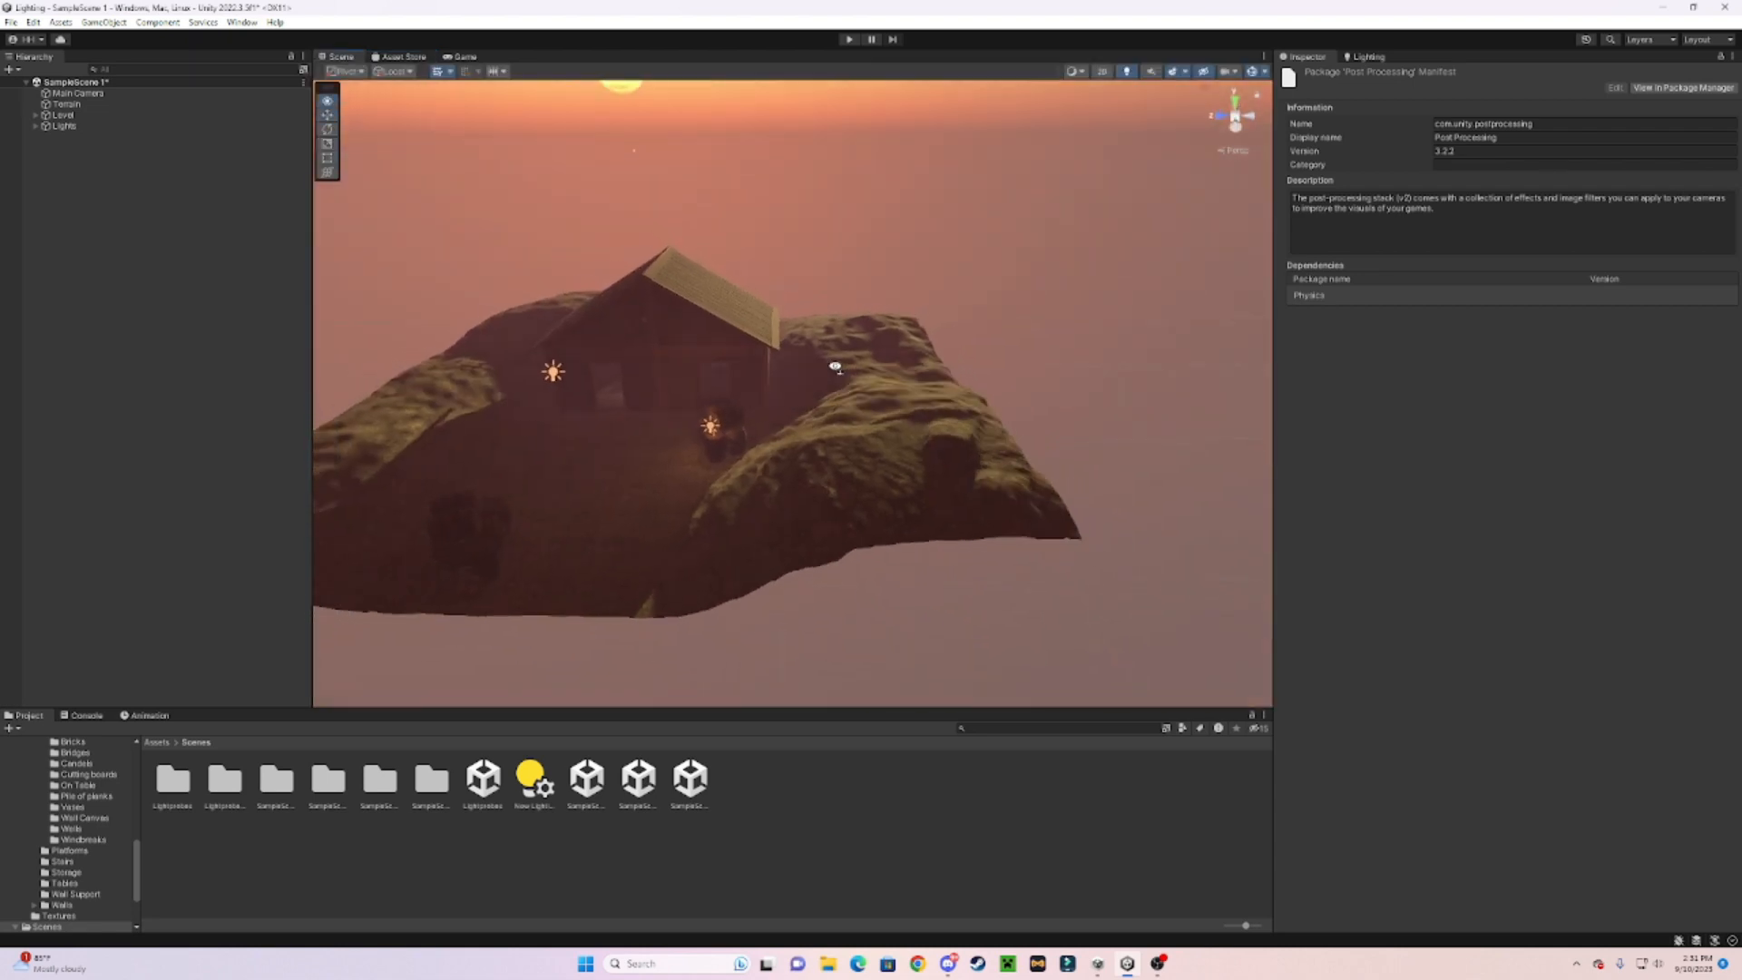
Add a Post-process Layer component to the Main Camera
click(121, 106)
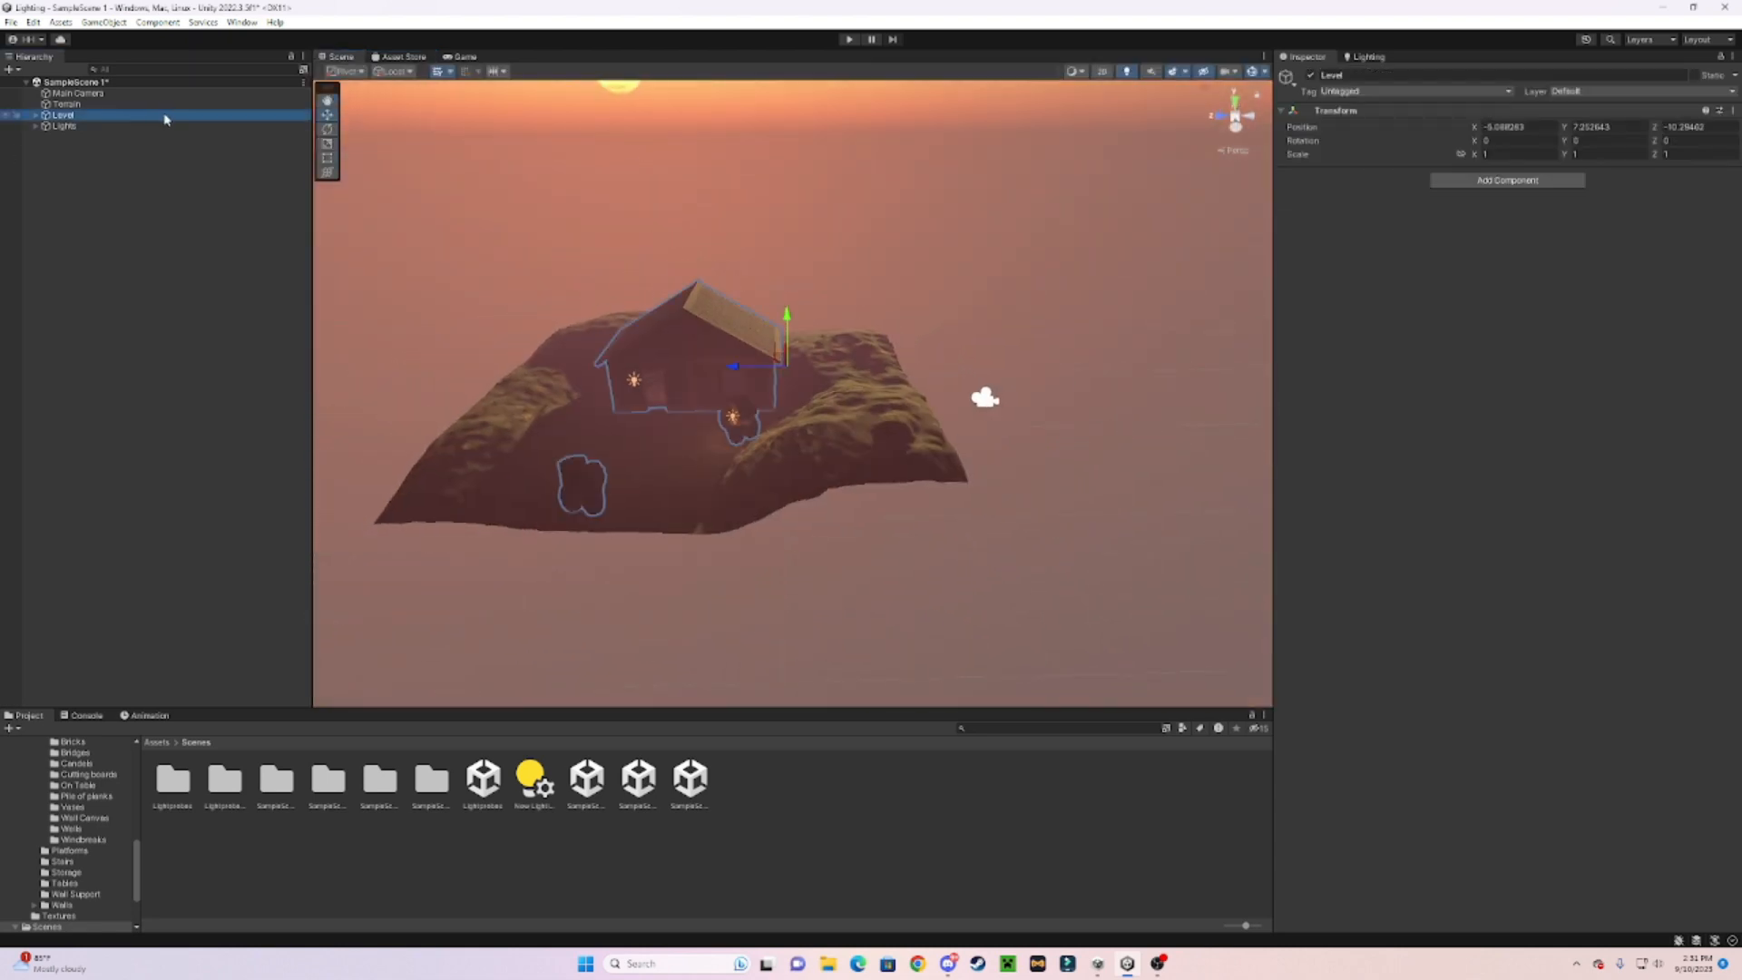
click(126, 94)
right_drag(889, 377, 1012, 375)
key(w)
click(1484, 226)
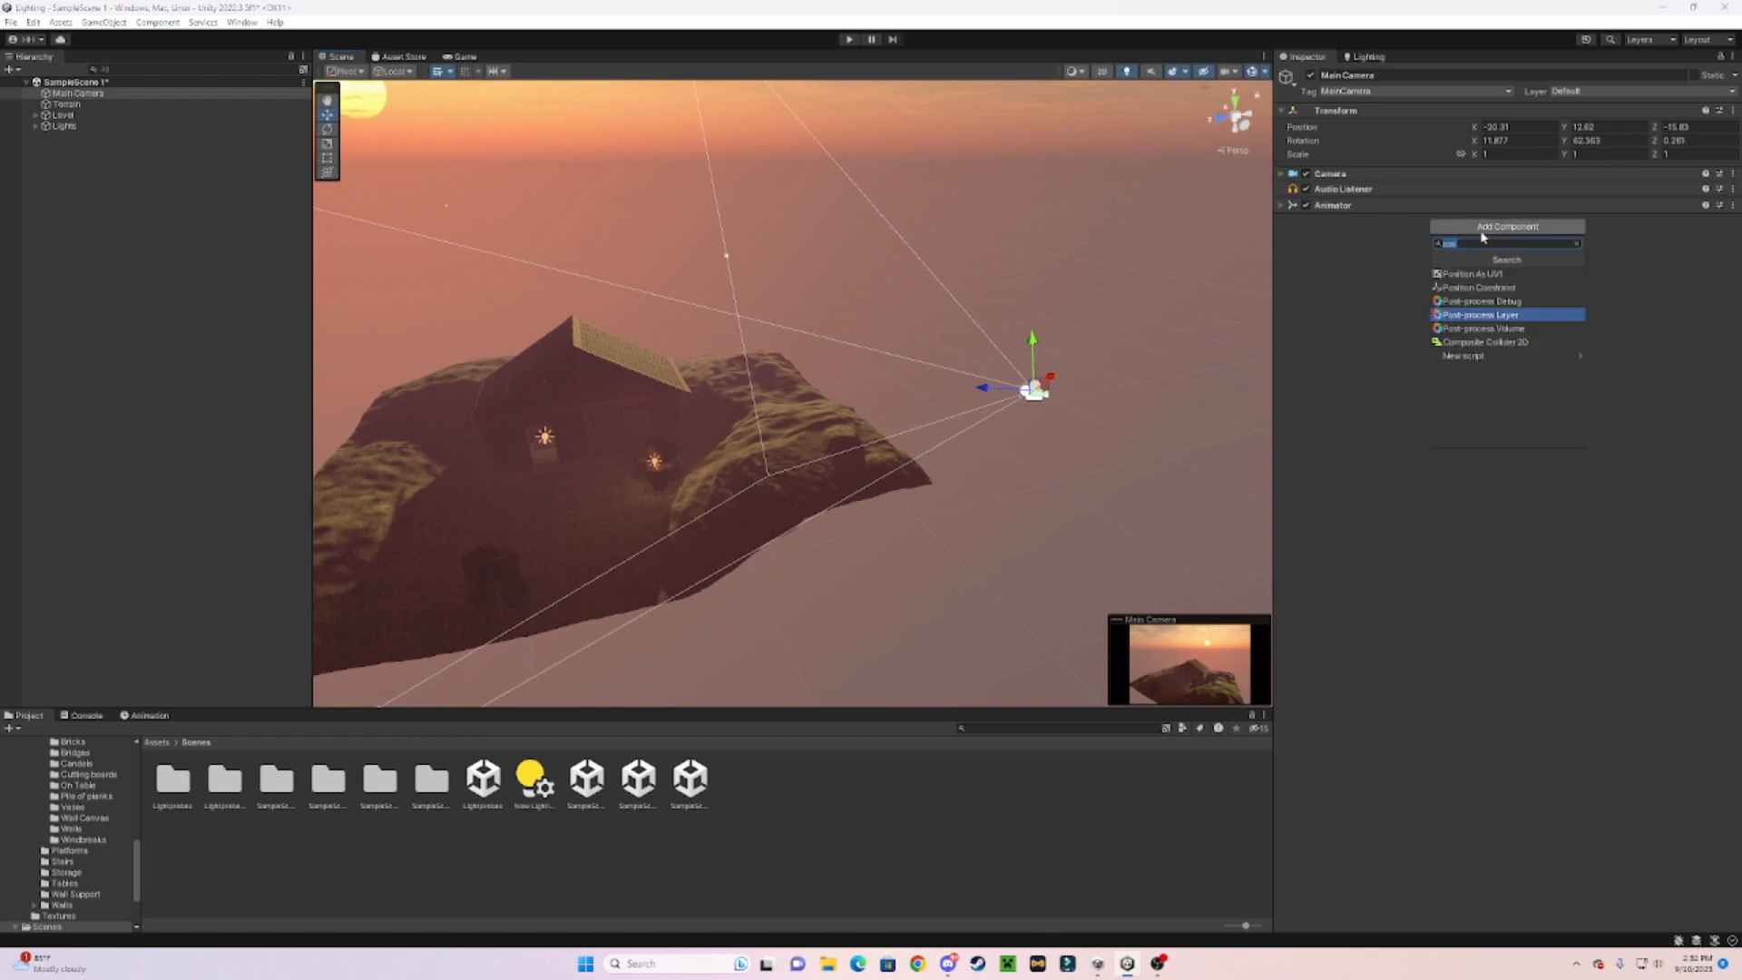
click(1532, 318)
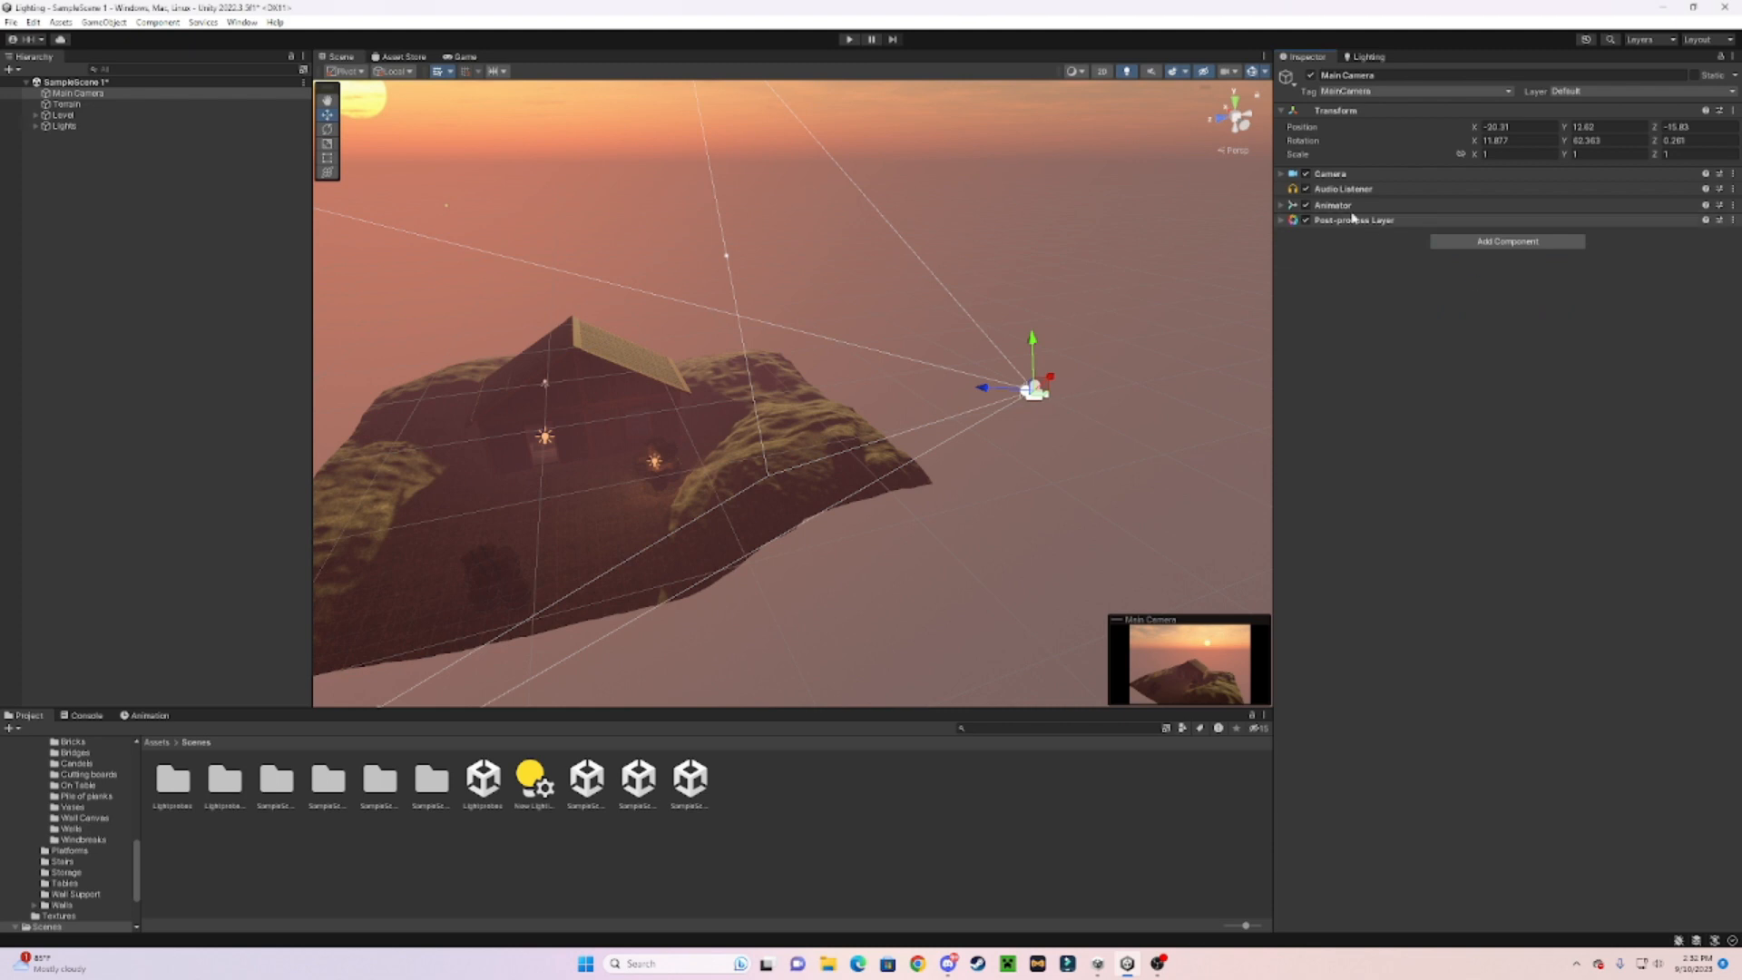
Set the volume blending layer in the Main Camera's Post-process Layer and collapse the component
click(1282, 220)
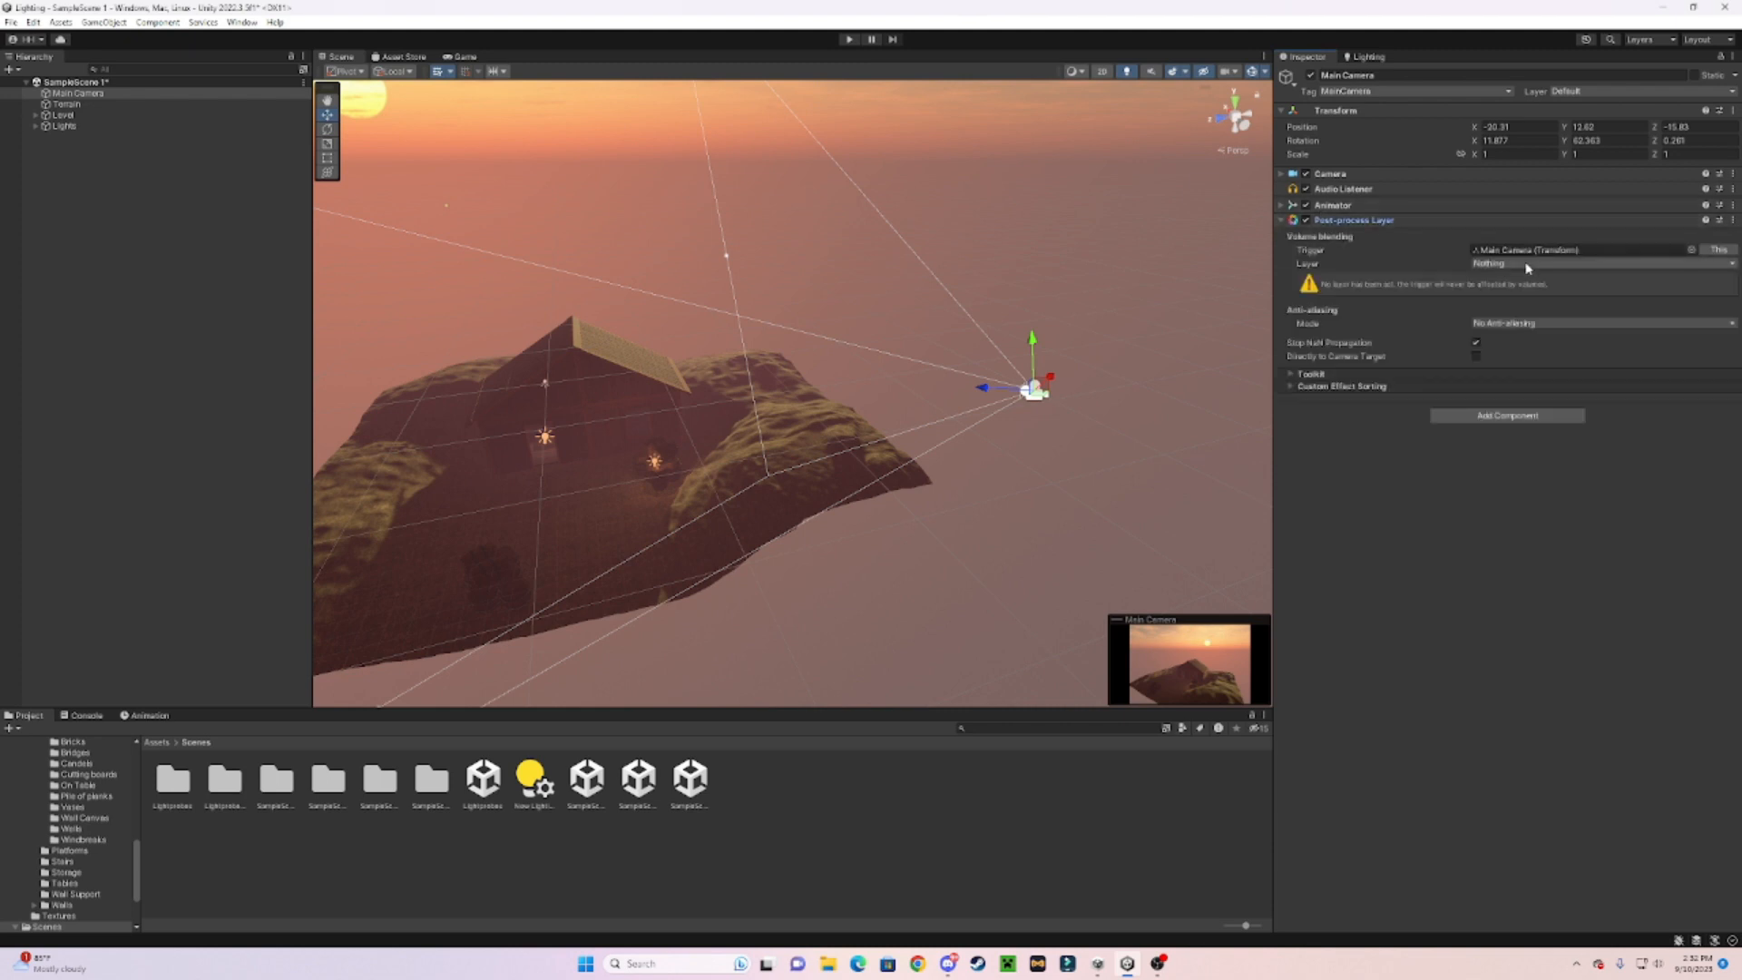
click(1527, 265)
click(1524, 293)
click(1329, 321)
click(1289, 221)
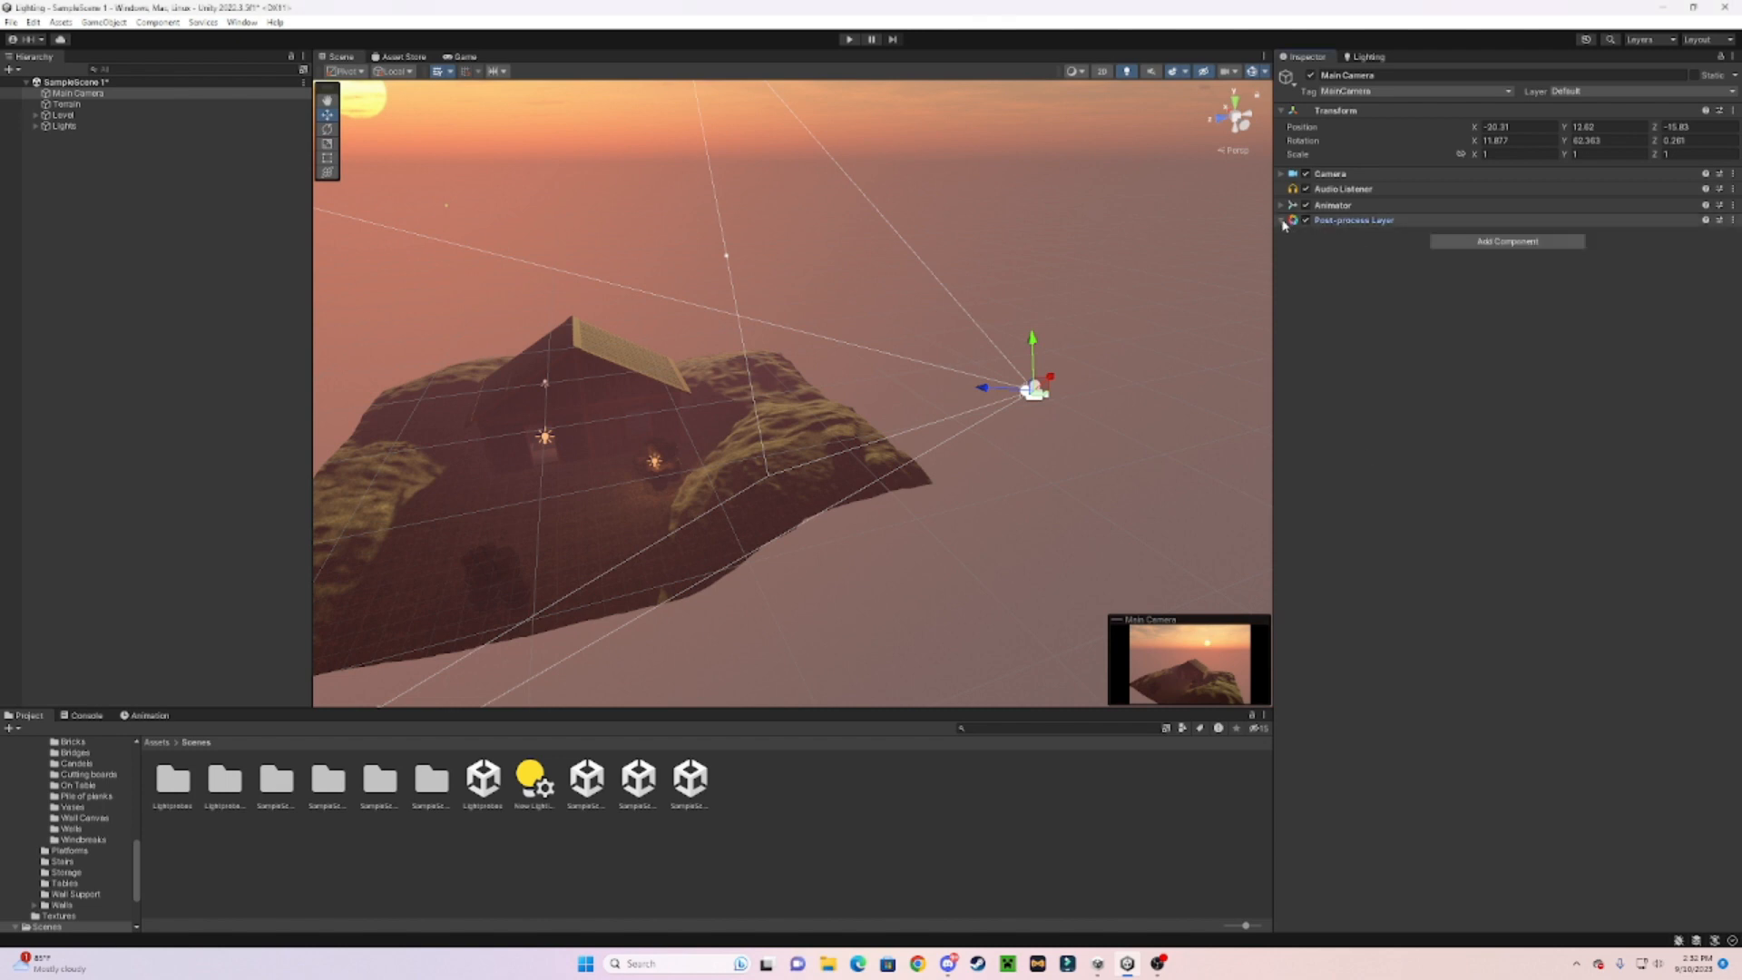
Add a Post-process Volume component to the Main Camera and make it global
click(1536, 241)
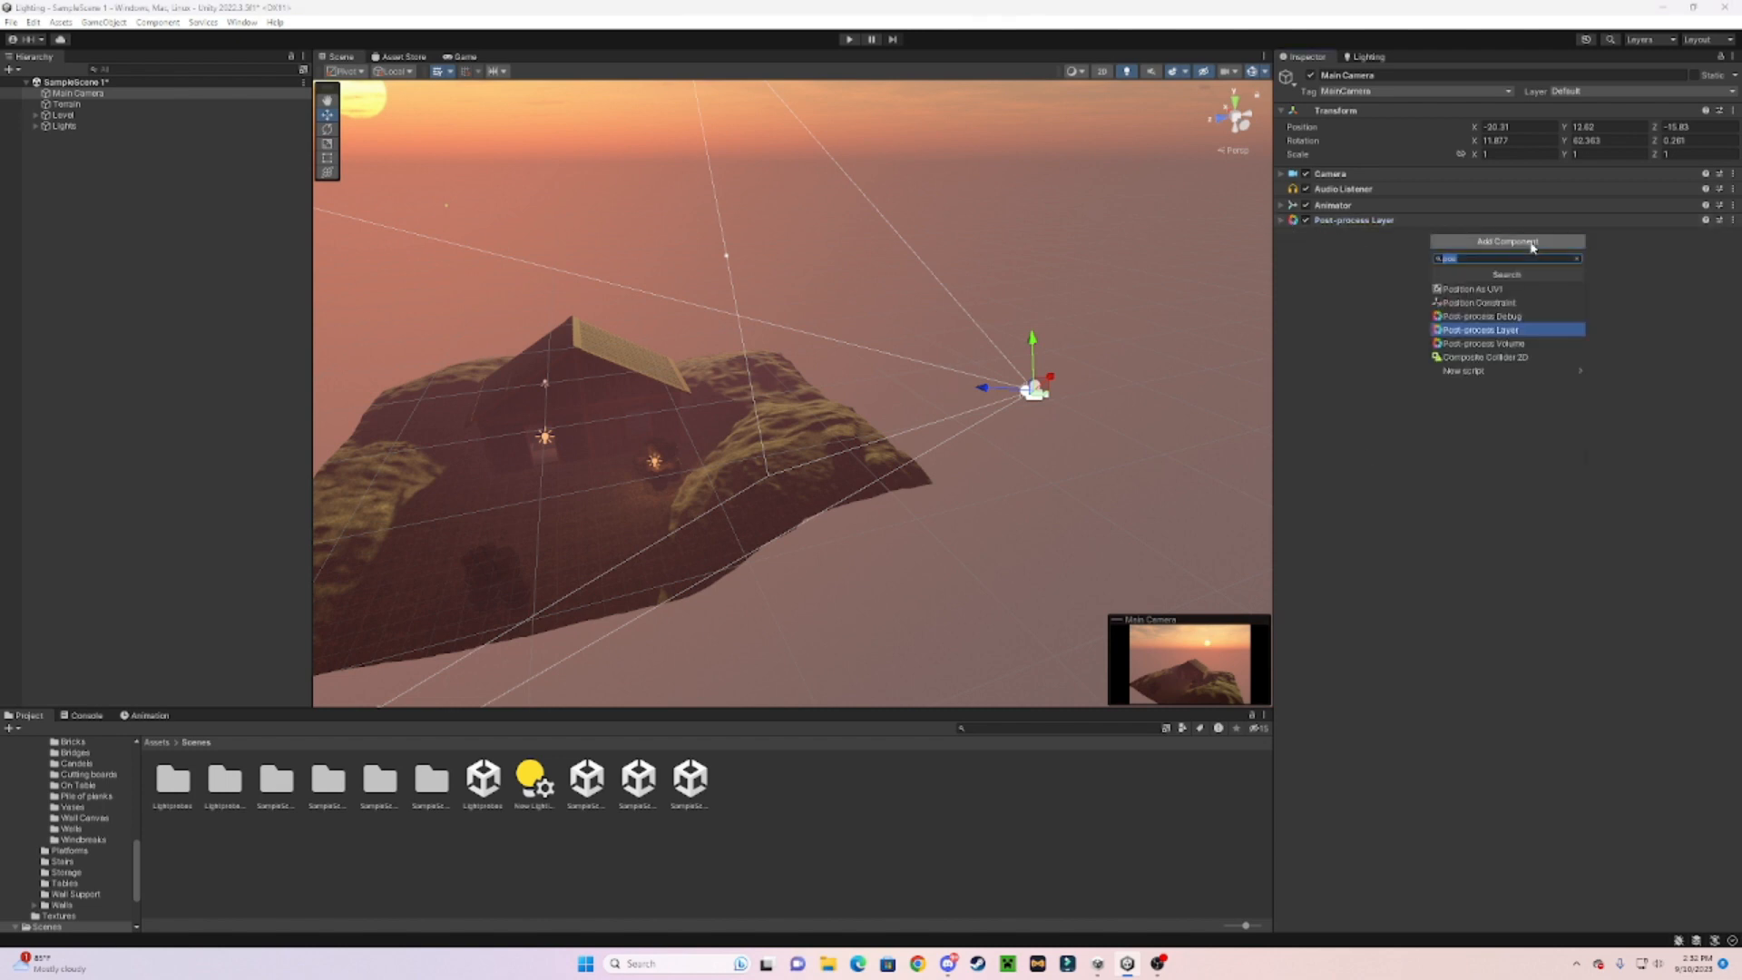
click(1497, 344)
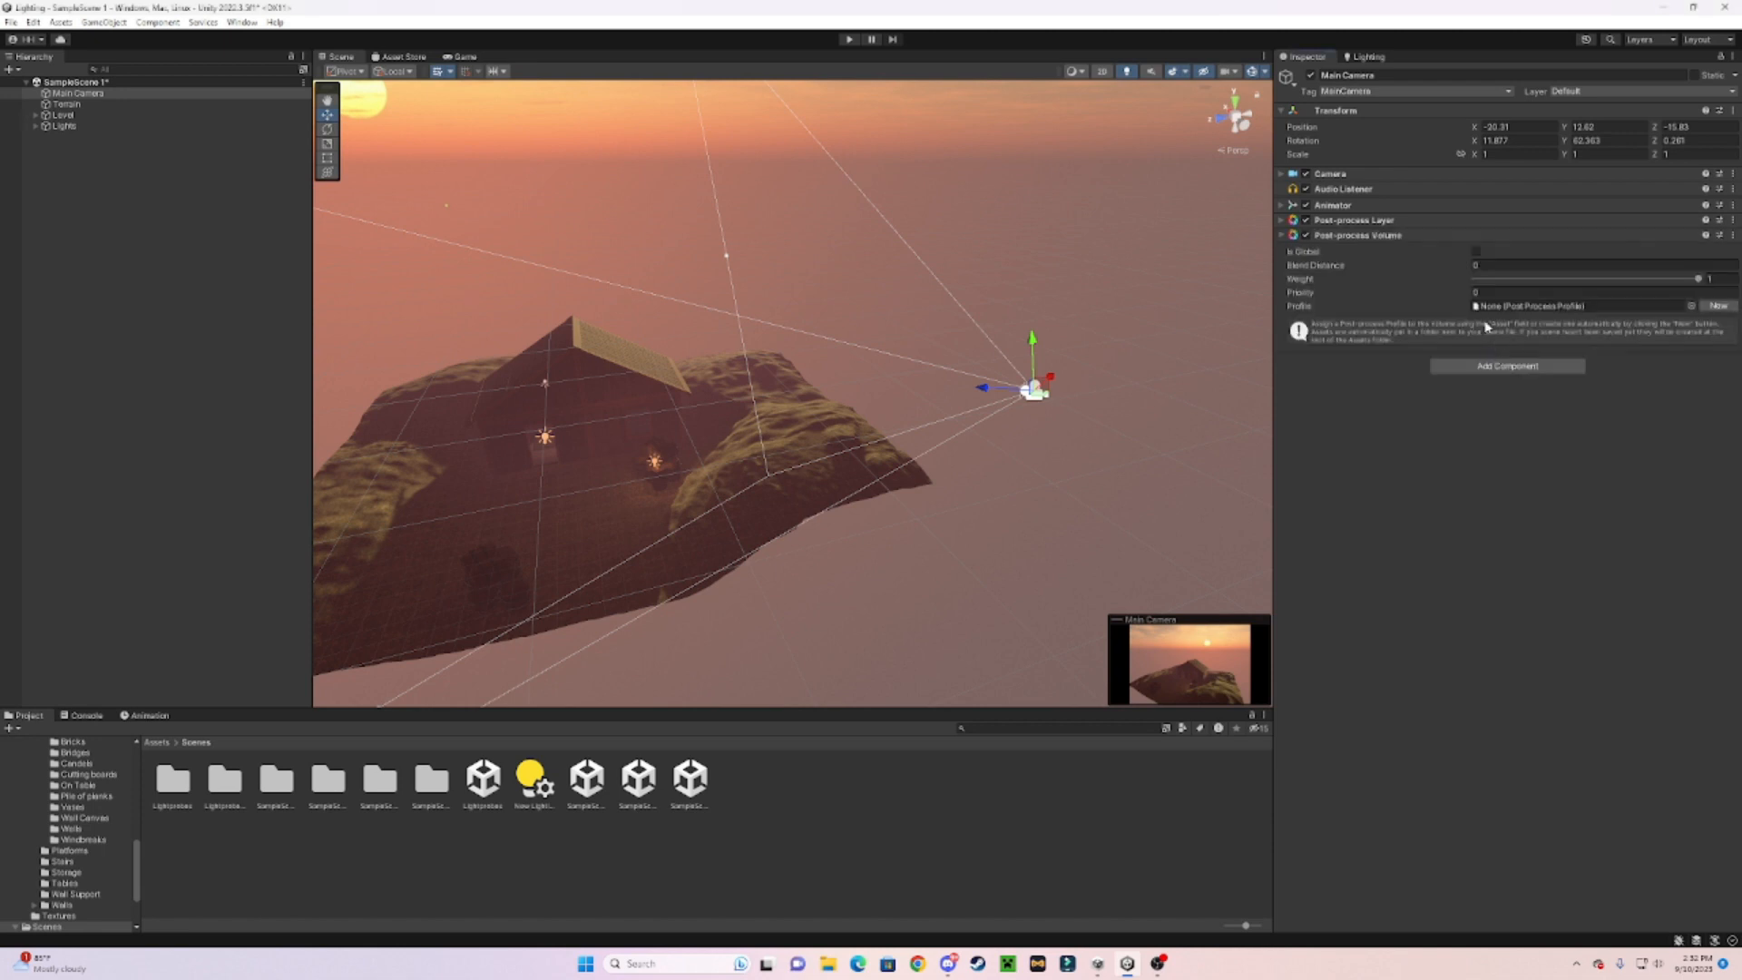
click(1476, 253)
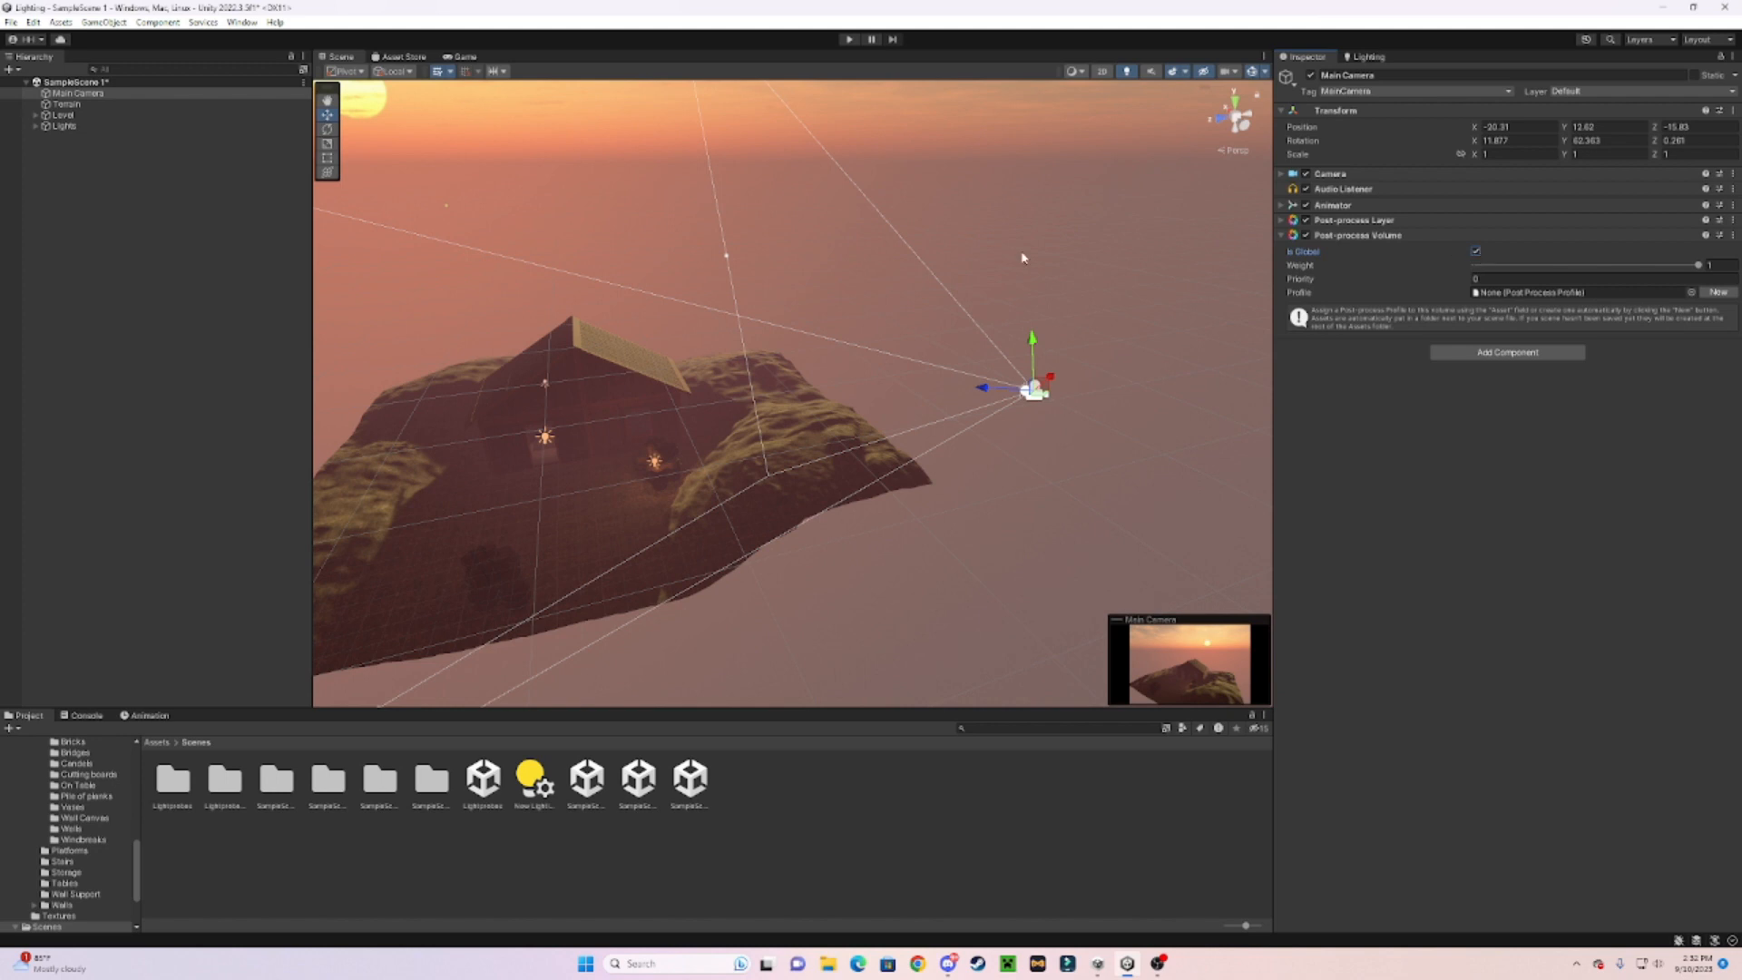
Examine the house and terrain in the scene from several distances and angles
scroll(1022, 258, down, 5)
right_drag(853, 185, 789, 420)
key(w)
key(d)
key(w)
key(a)
key(s)
key(w)
key(s)
key(w)
key(a)
key(w)
key(s)
key(s)
right_drag(893, 407, 614, 388)
key(s)
key(w)
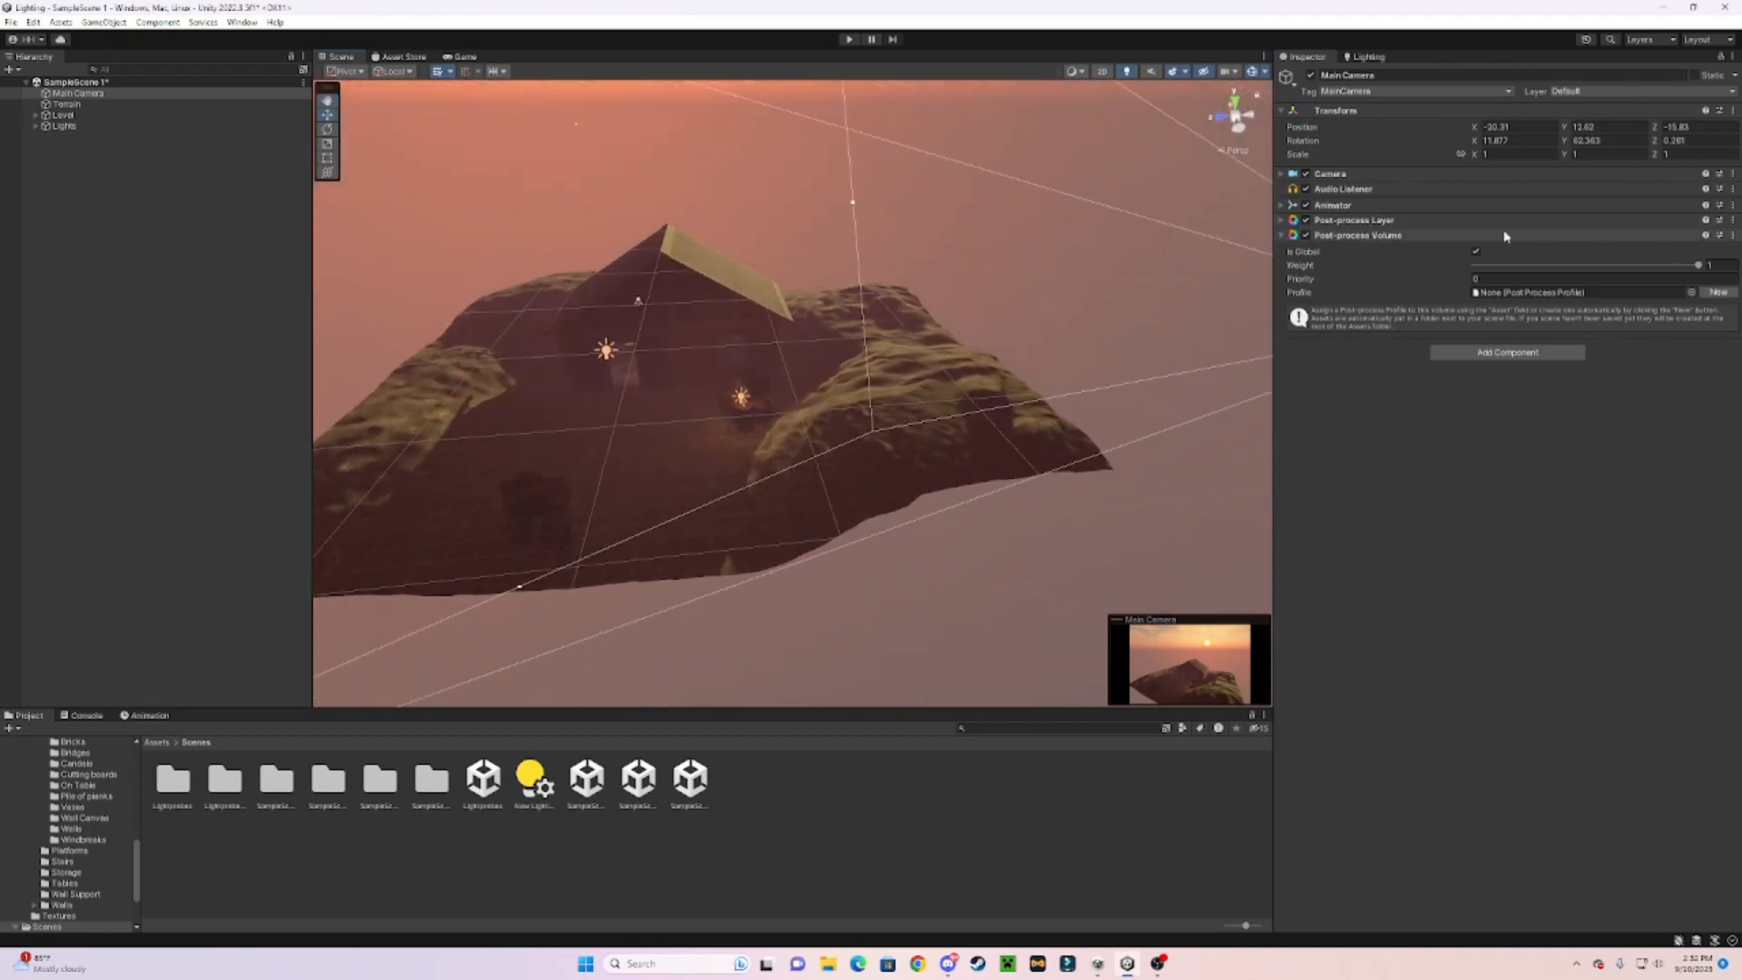
key(s)
right_drag(901, 312, 868, 315)
key(w)
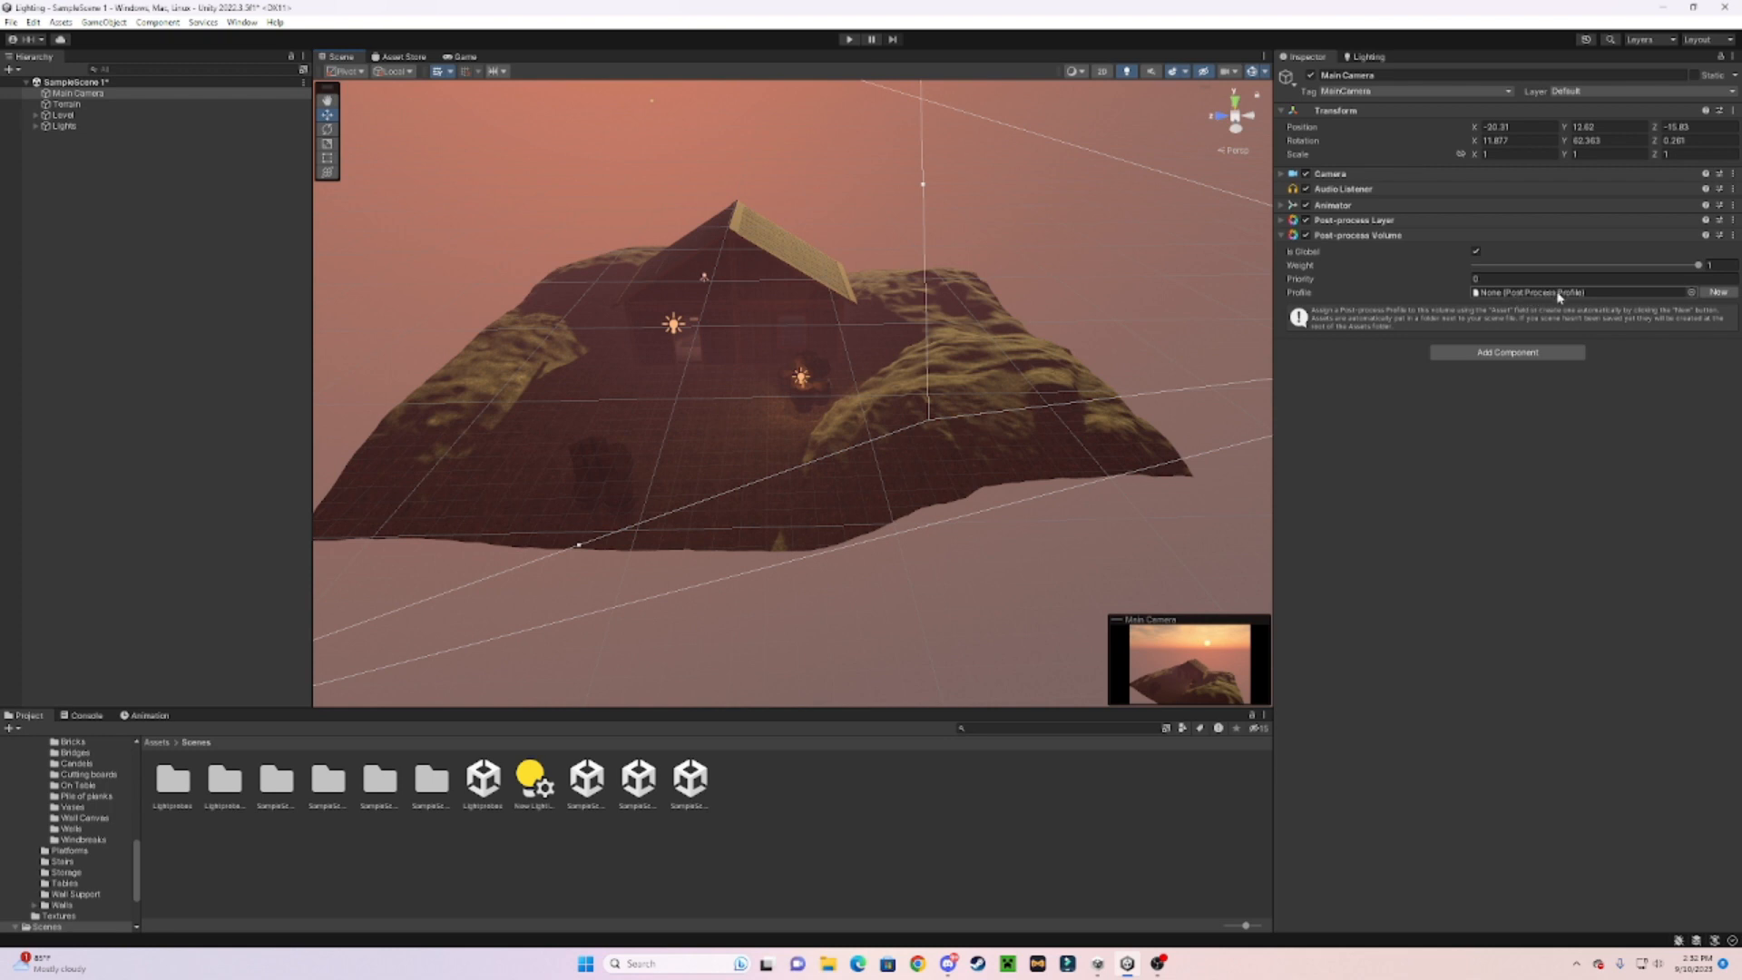
Create a new profile for the Post-process Volume and add a Color Grading effect to it
click(1731, 293)
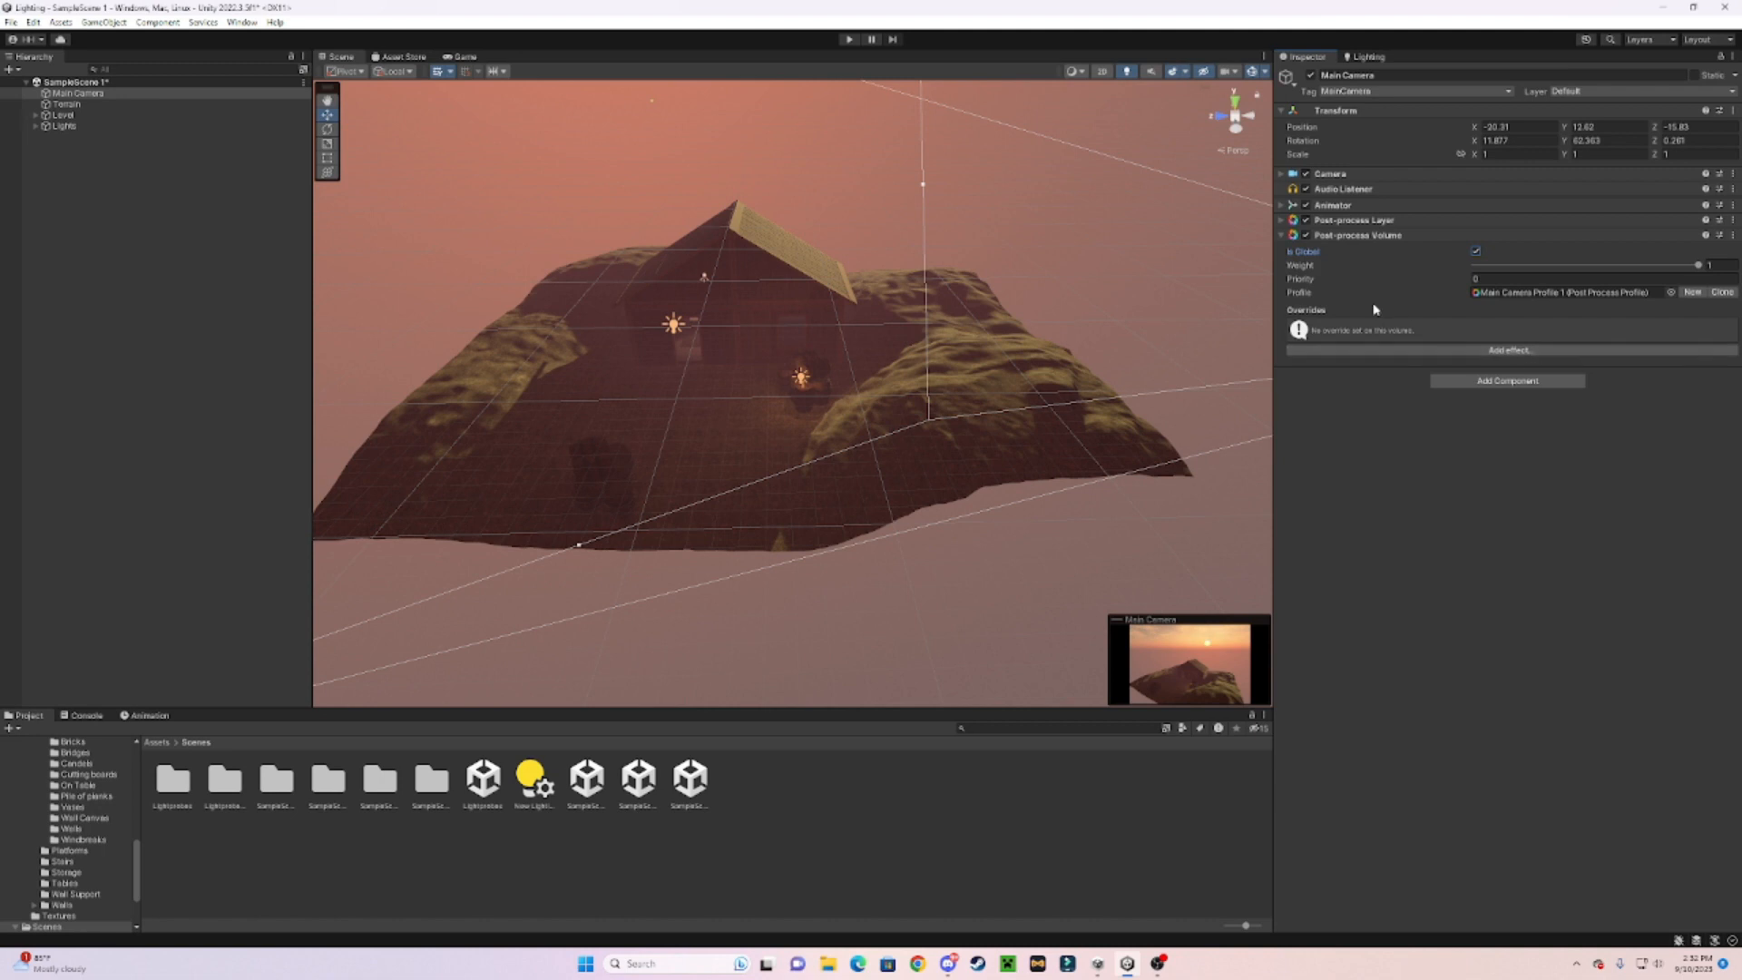
click(1532, 350)
mouse_move(1532, 361)
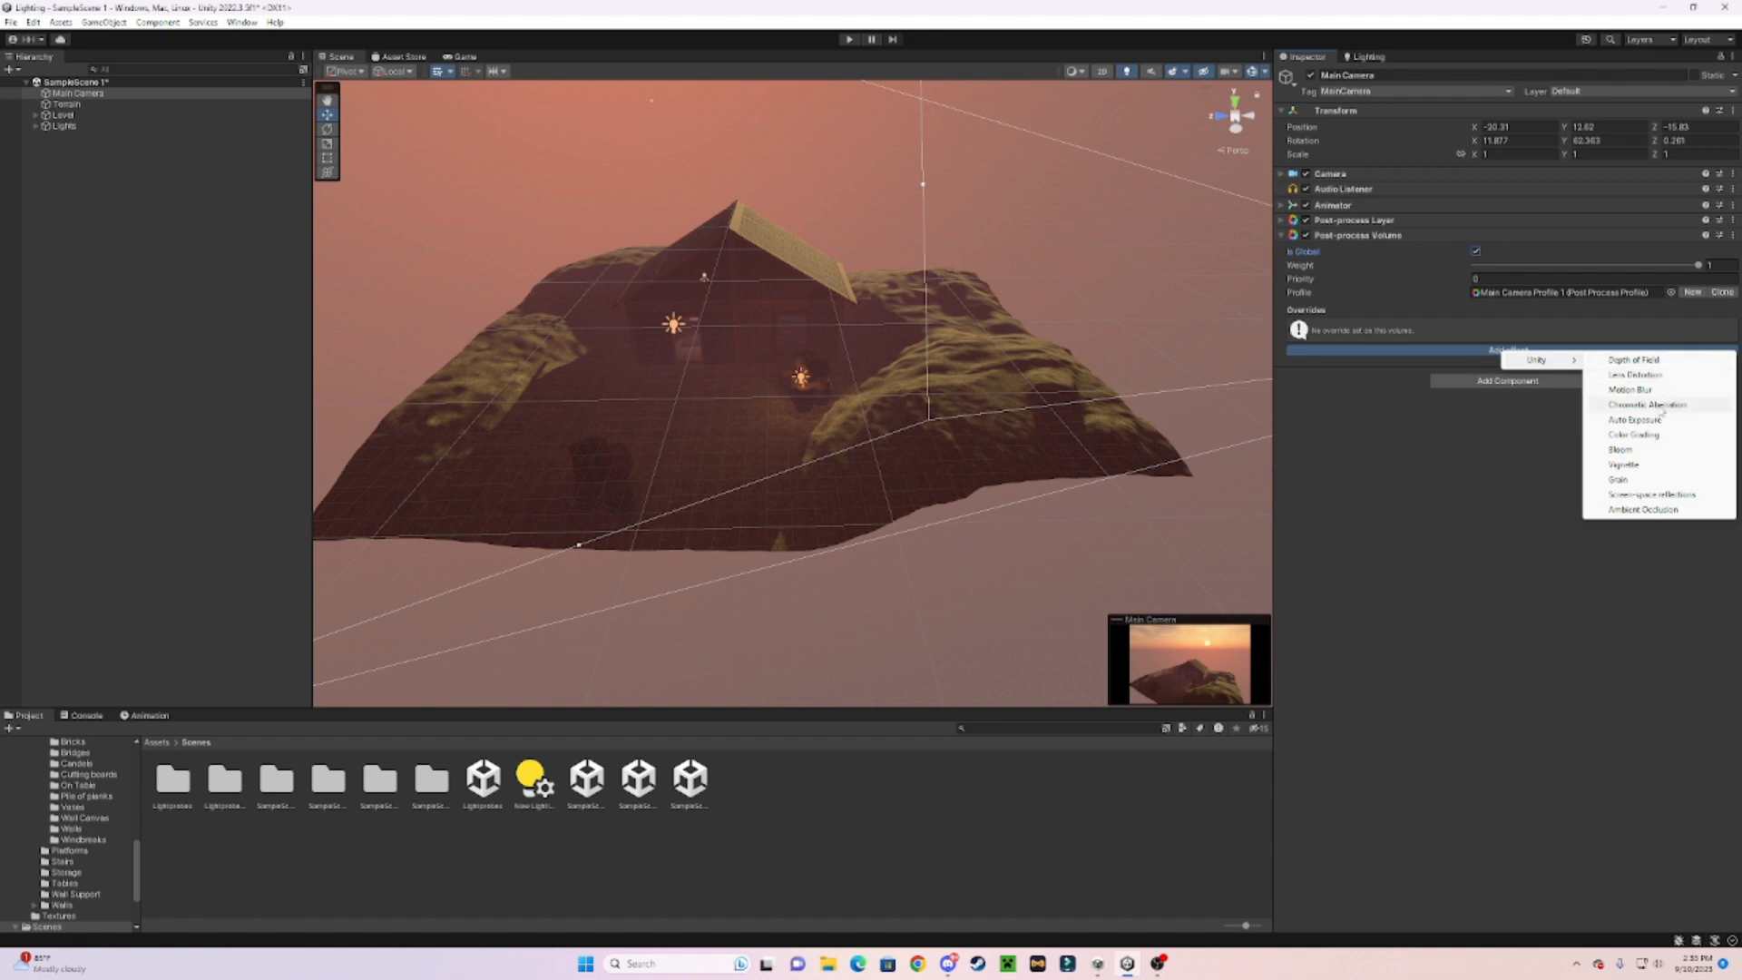
click(1646, 437)
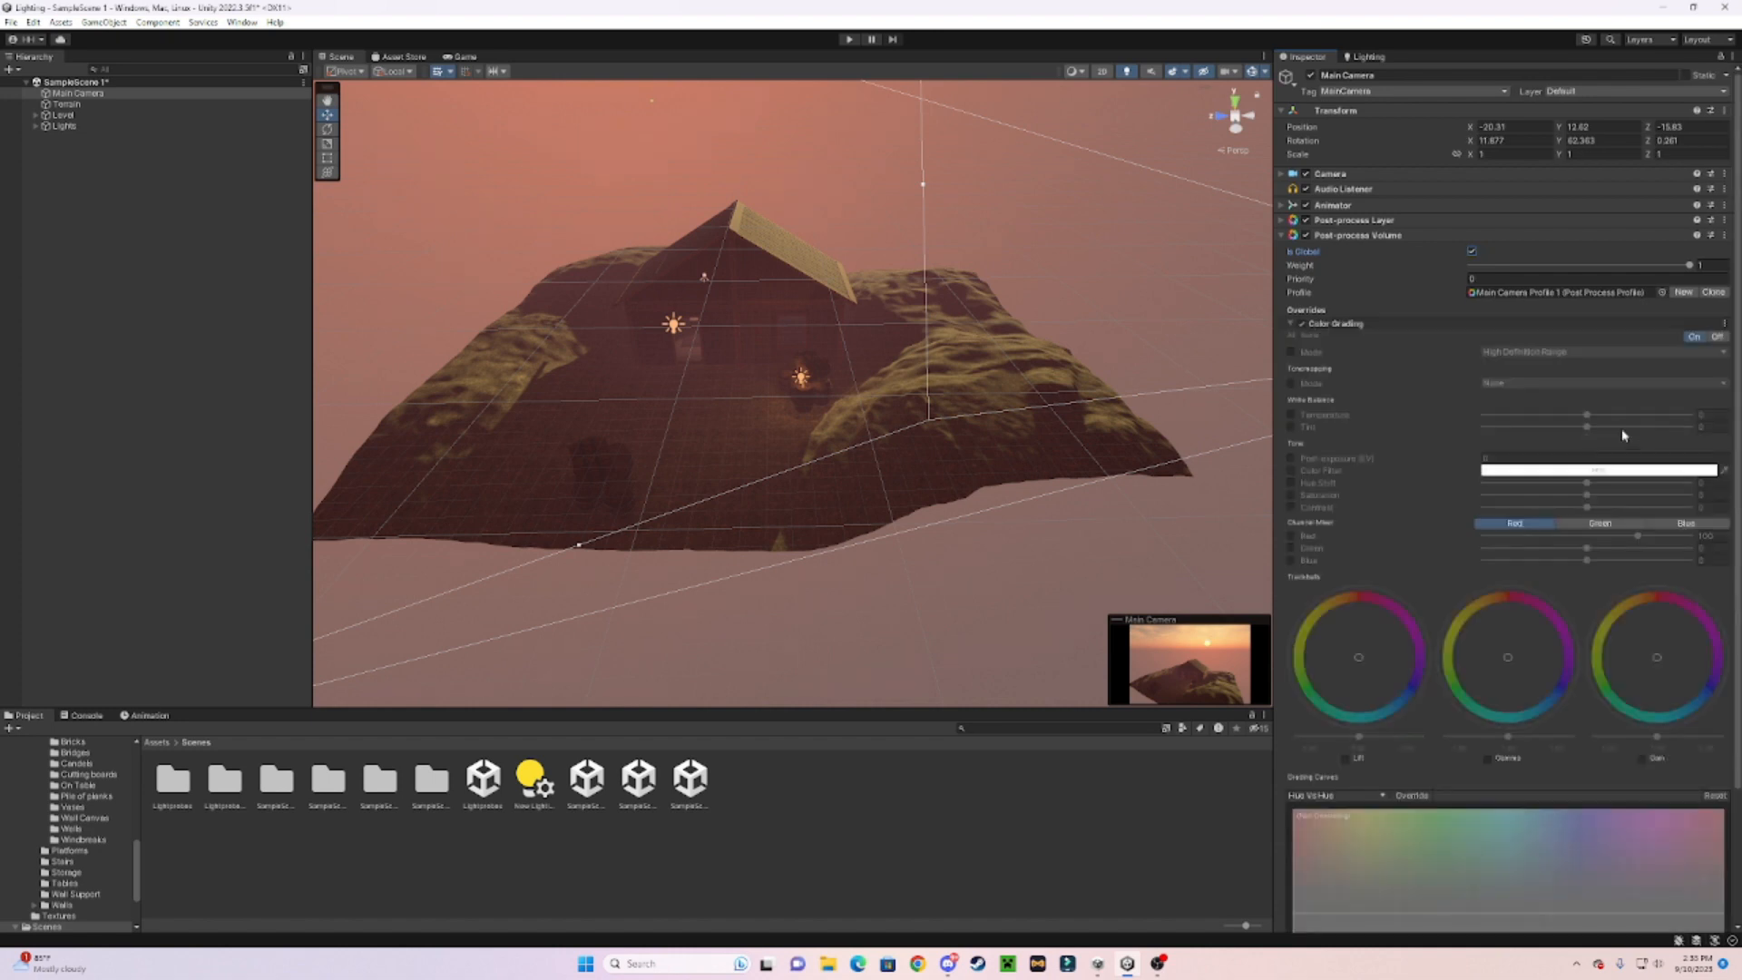
Override the Color Grading white balance with a temperature of about -23.8 and a tint of 2
click(1291, 415)
mouse_move(1586, 415)
mouse_down()
mouse_move(1555, 415)
mouse_move(1616, 430)
mouse_move(1559, 418)
mouse_up()
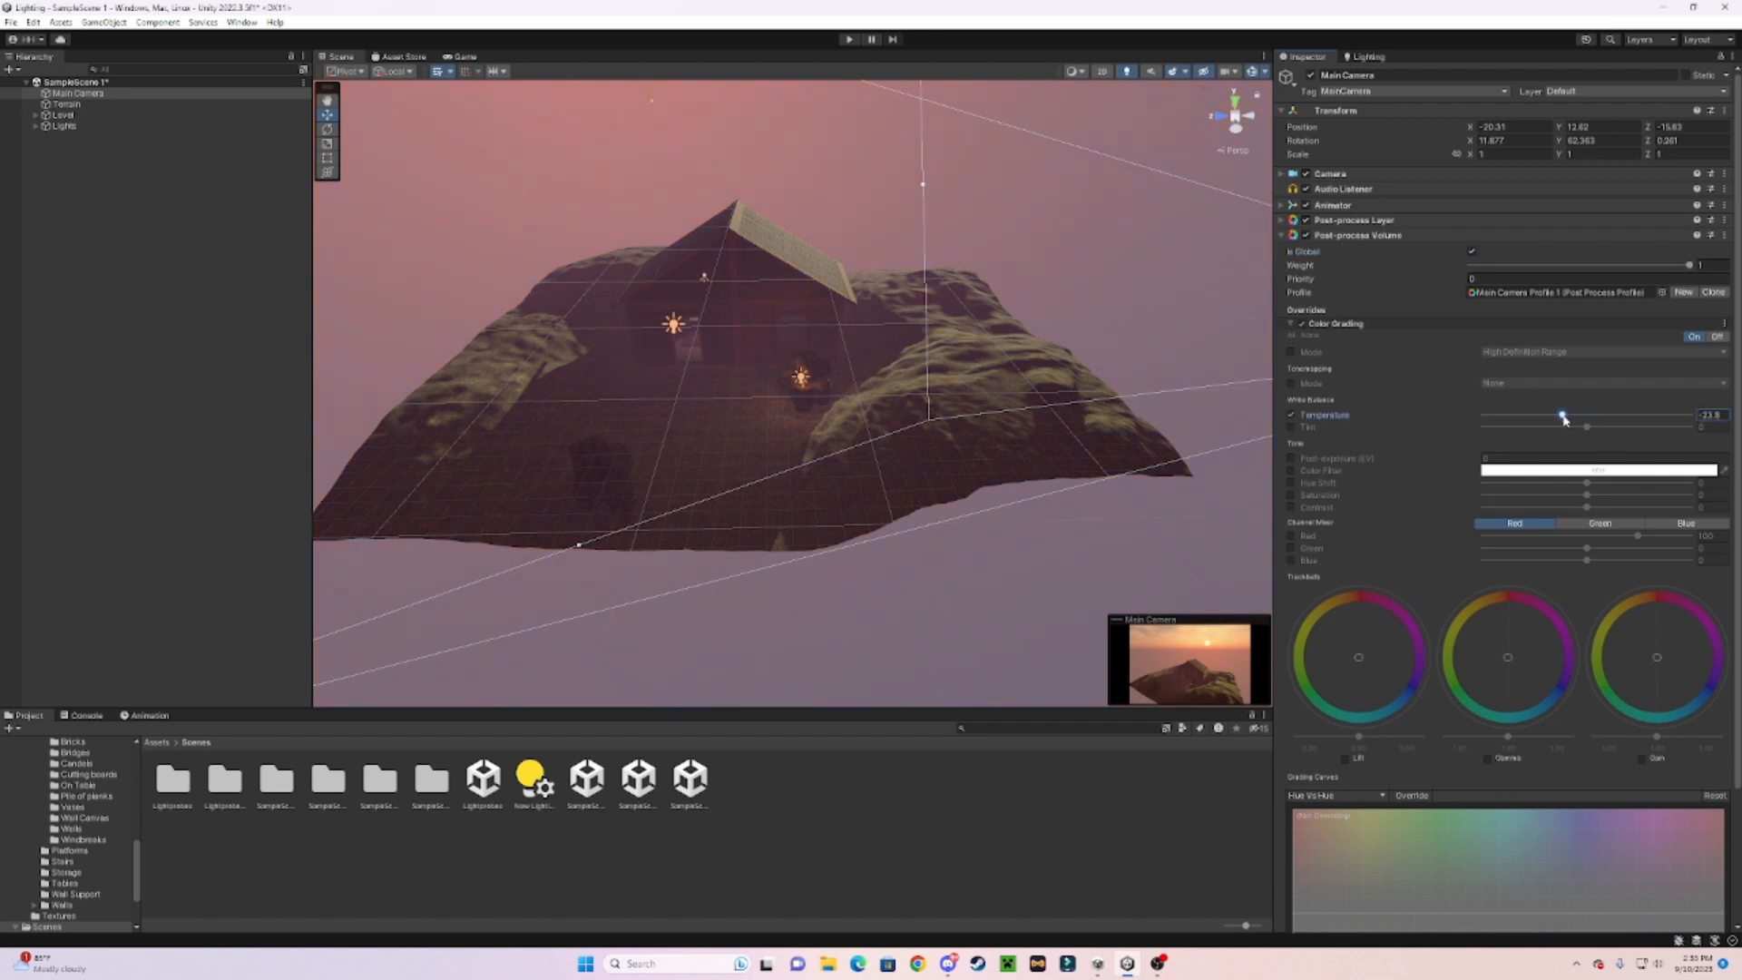
mouse_move(1589, 434)
mouse_down()
mouse_move(1611, 436)
mouse_move(1541, 439)
mouse_move(1587, 441)
mouse_up()
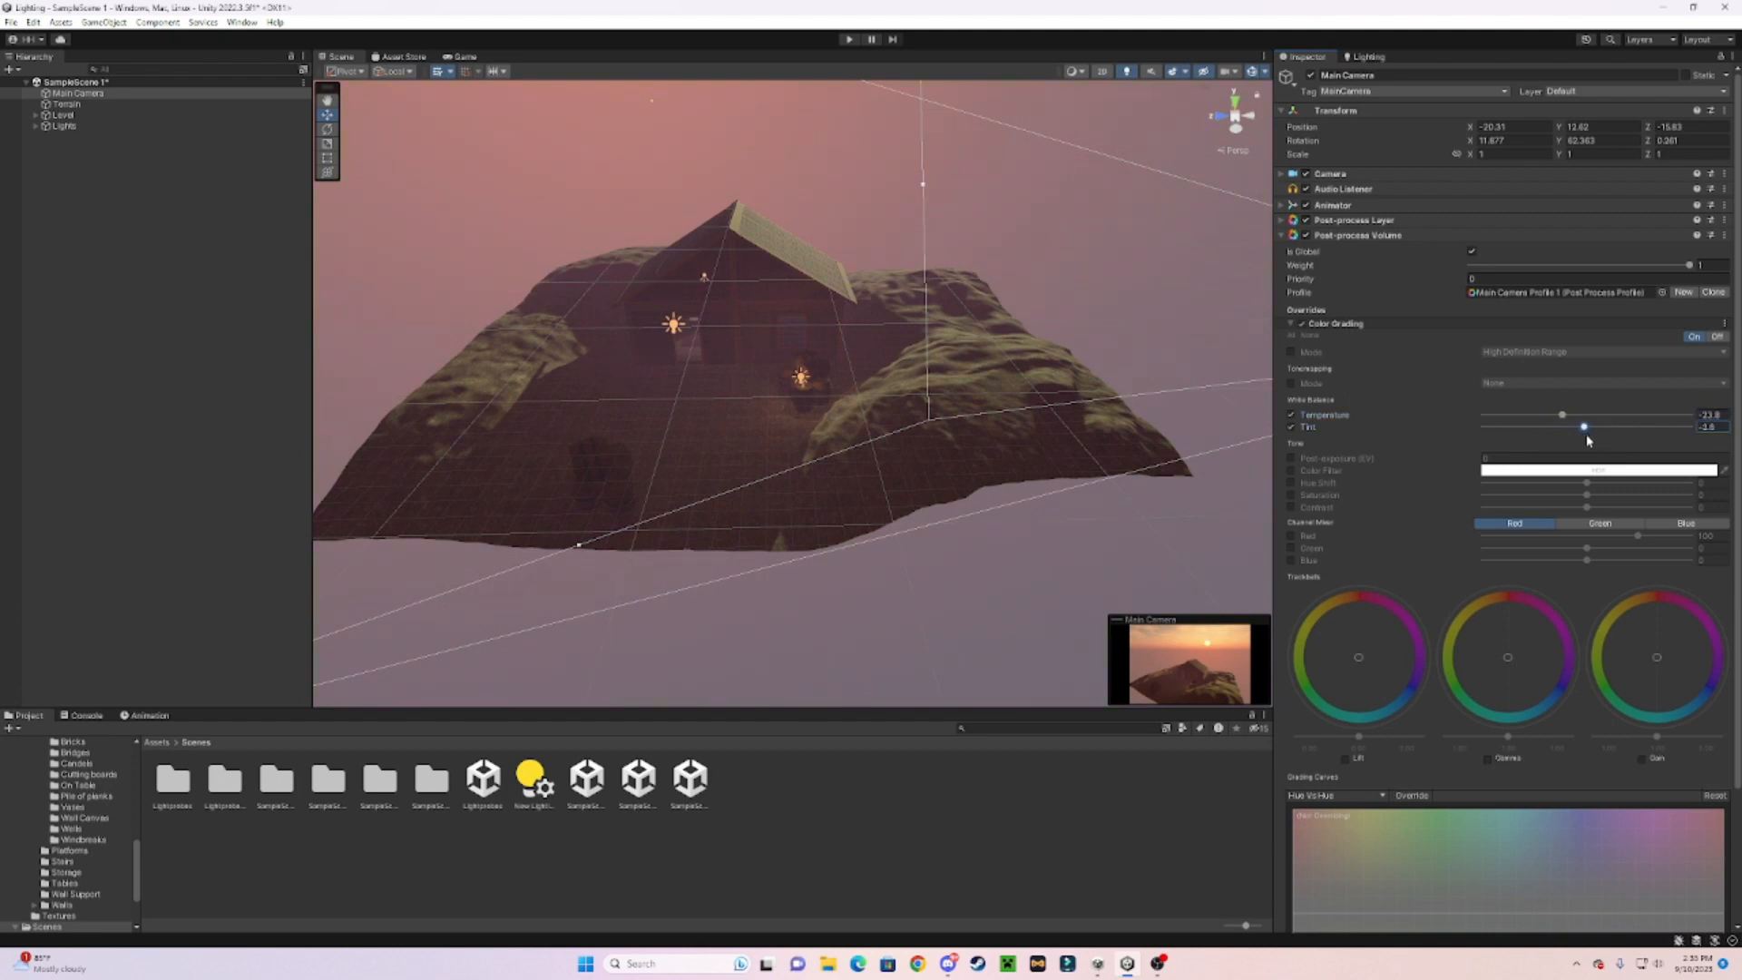
Enable the Color Grading post-exposure override and set it to 0.15 EV
click(1295, 460)
drag(1403, 464, 1422, 463)
key(ctrl+z)
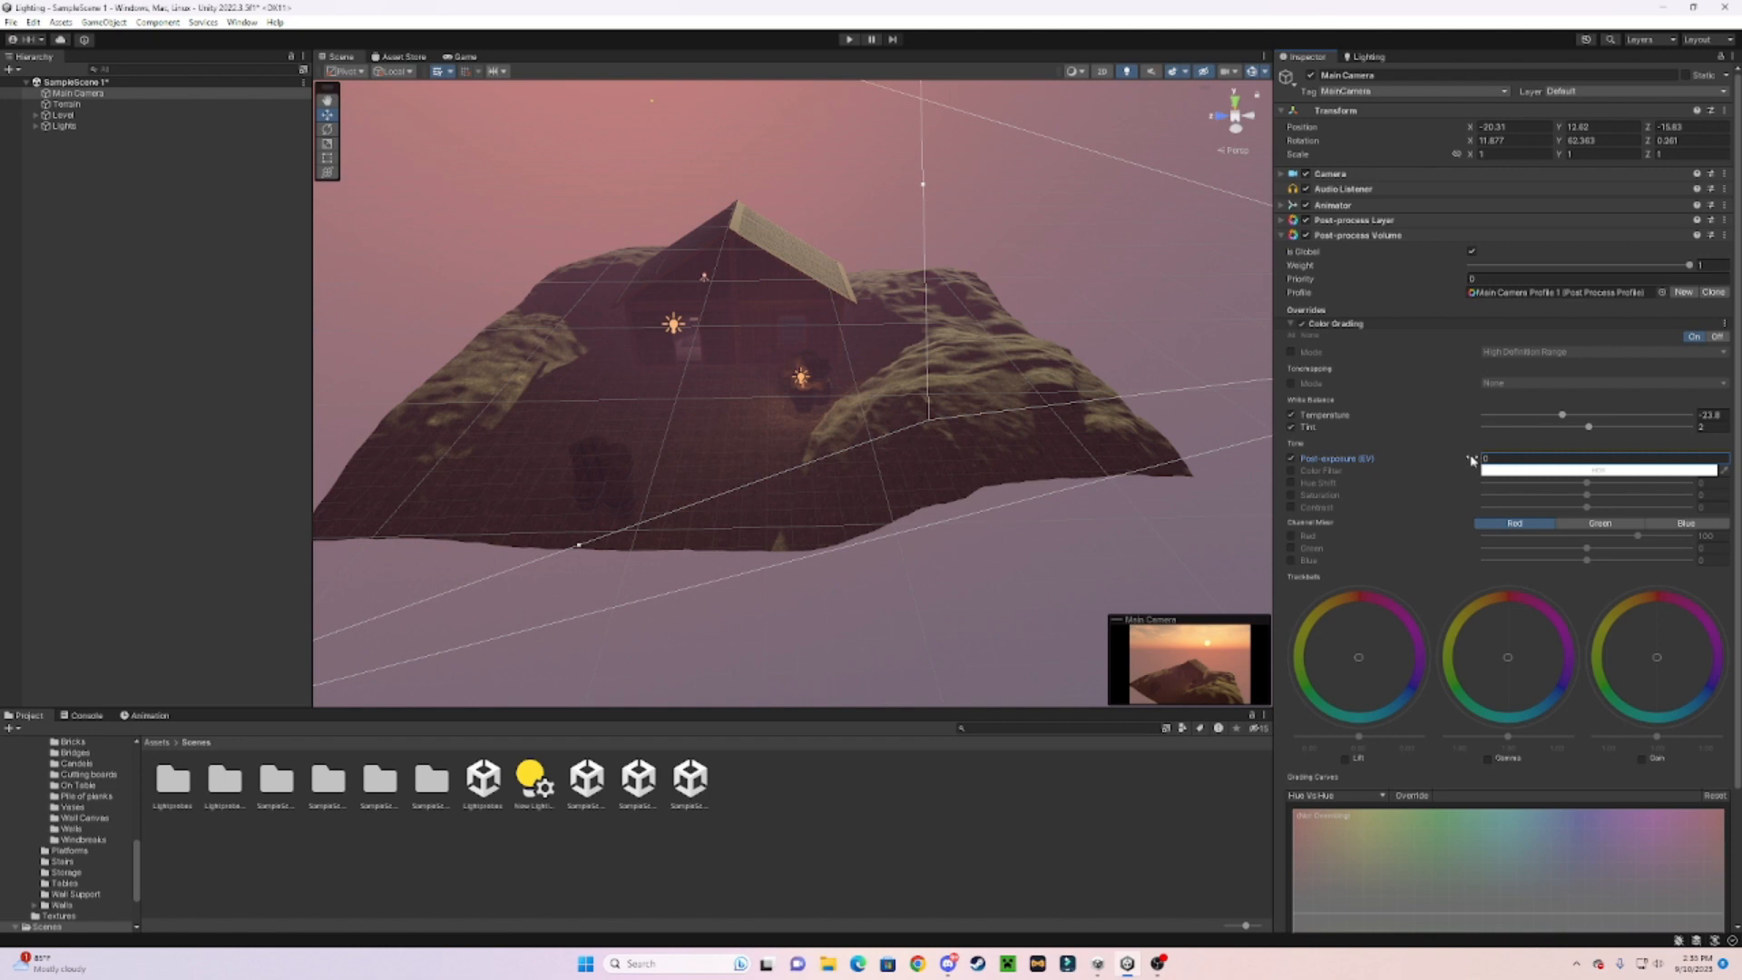
Enable the Color Grading hue shift override and set it to -21
click(1291, 483)
mouse_move(1586, 483)
mouse_down()
mouse_move(1524, 484)
mouse_move(1578, 499)
mouse_move(1556, 499)
mouse_up()
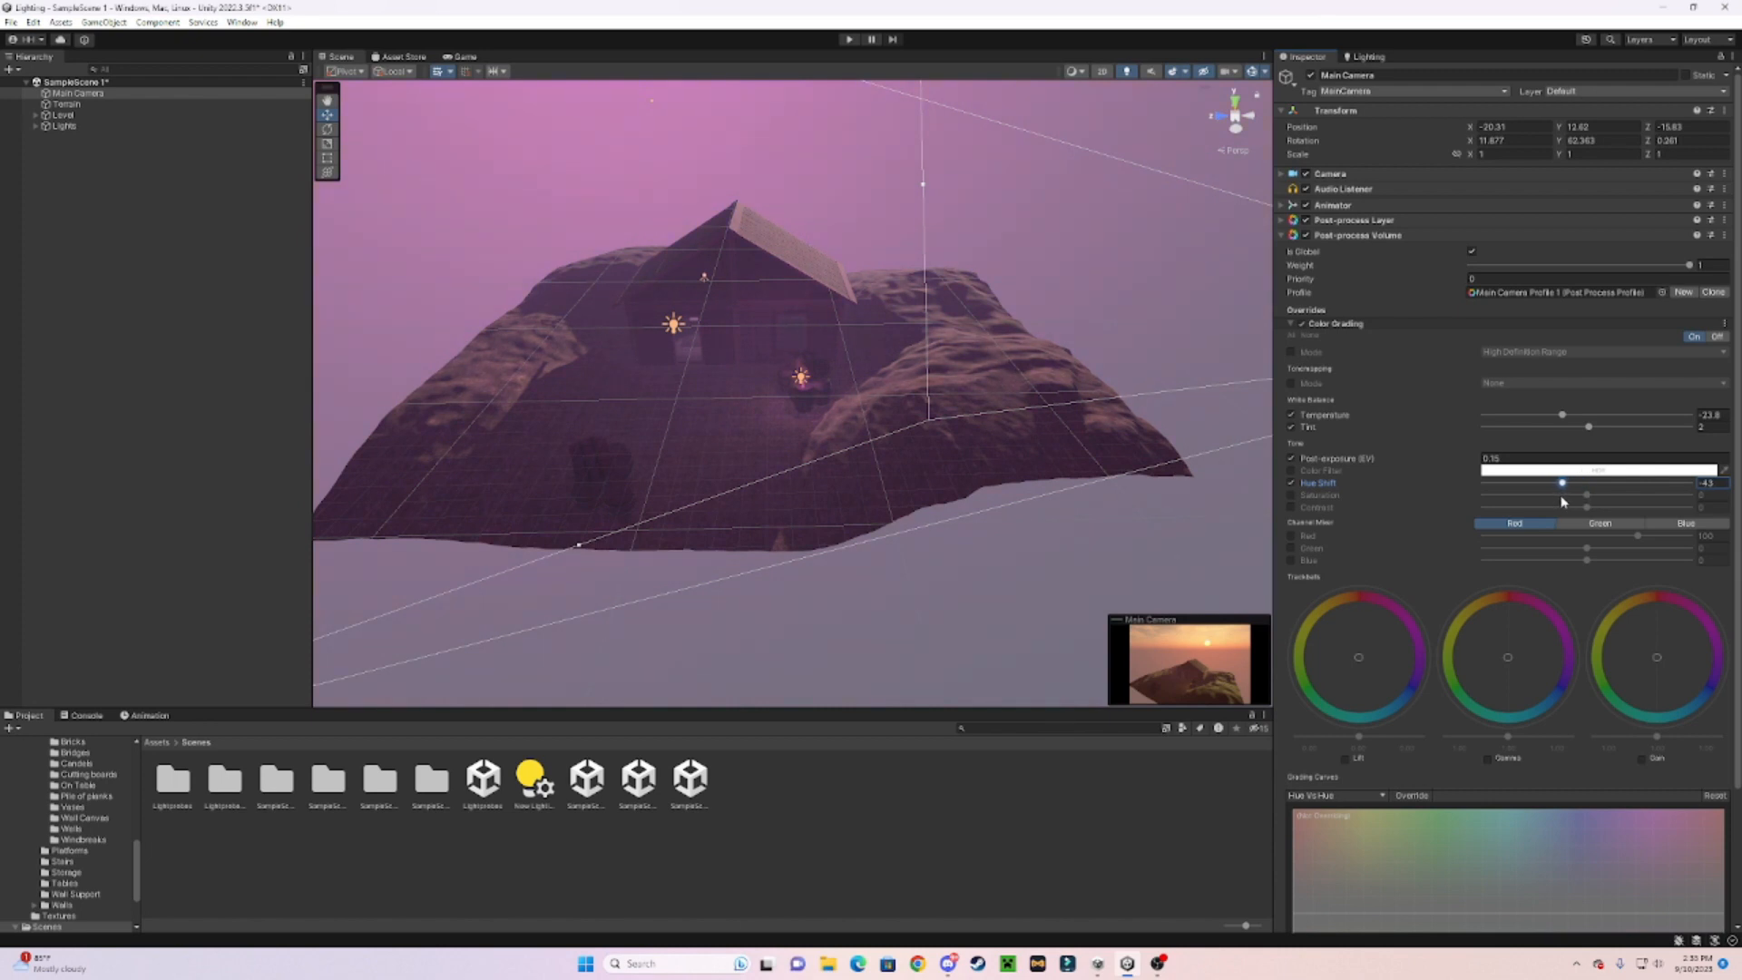
mouse_move(1567, 501)
mouse_down()
mouse_move(1640, 501)
mouse_move(1573, 511)
mouse_up()
Enable the saturation and contrast overrides, setting saturation to about -17.9 and contrast to about 18
click(1292, 495)
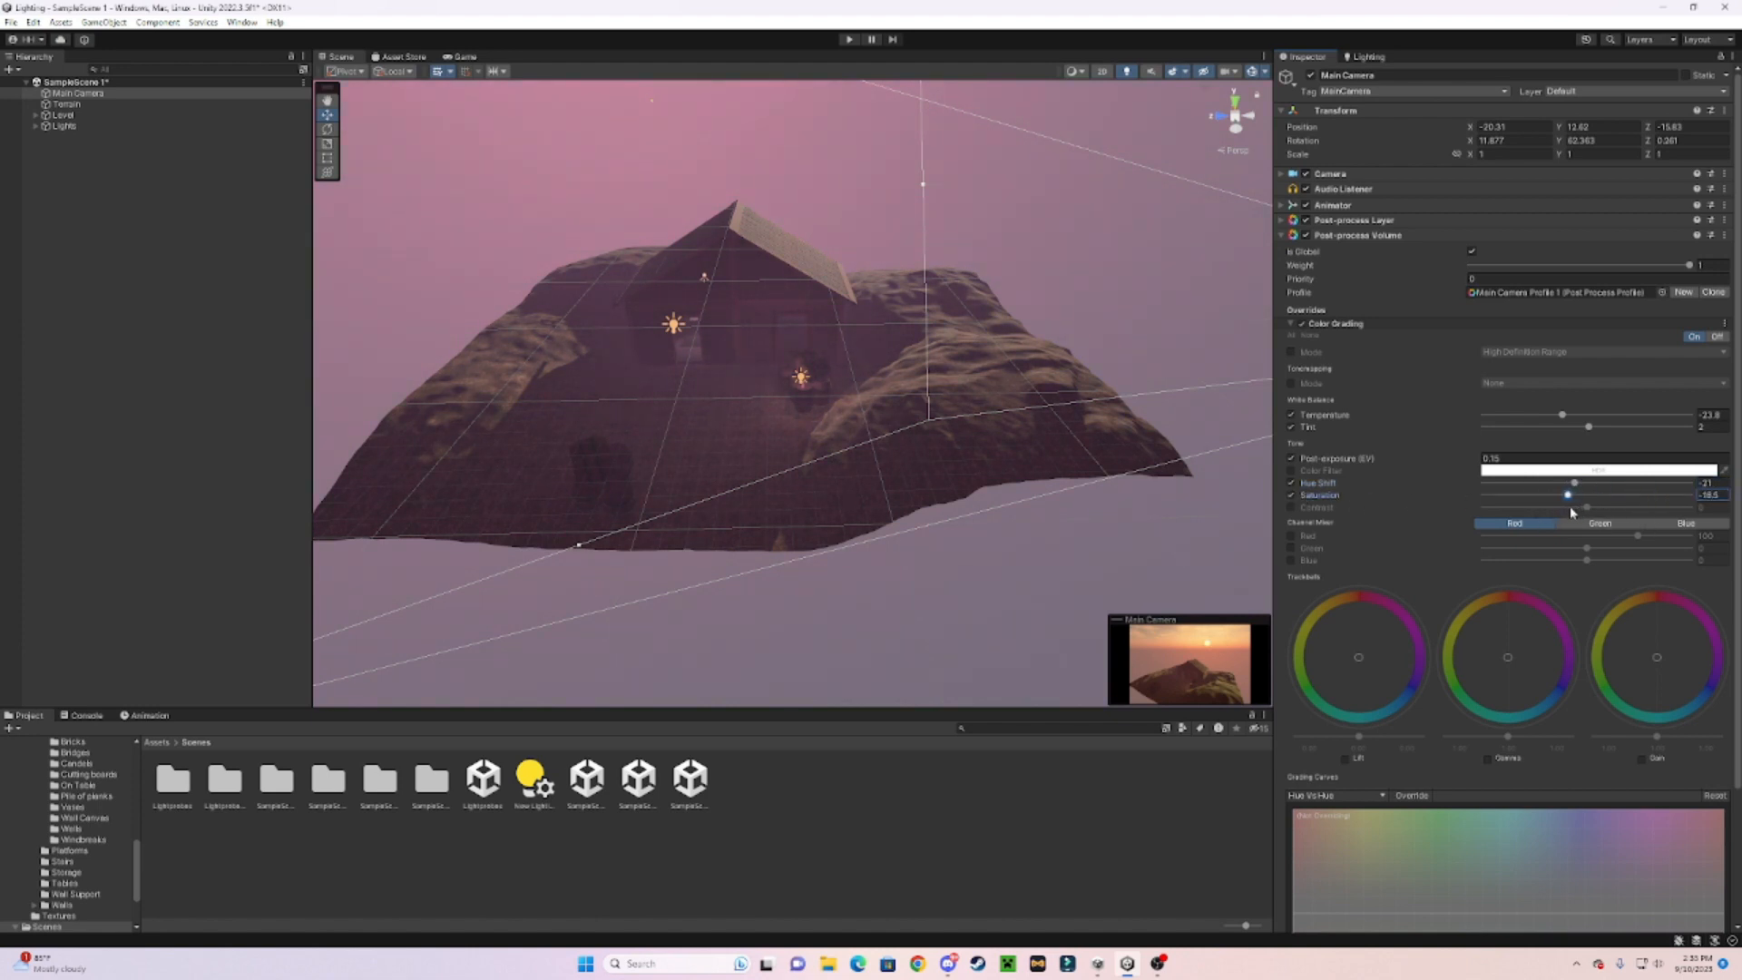
click(1292, 507)
mouse_move(1587, 507)
mouse_down()
mouse_move(1674, 515)
mouse_move(1579, 508)
mouse_move(1605, 518)
mouse_up()
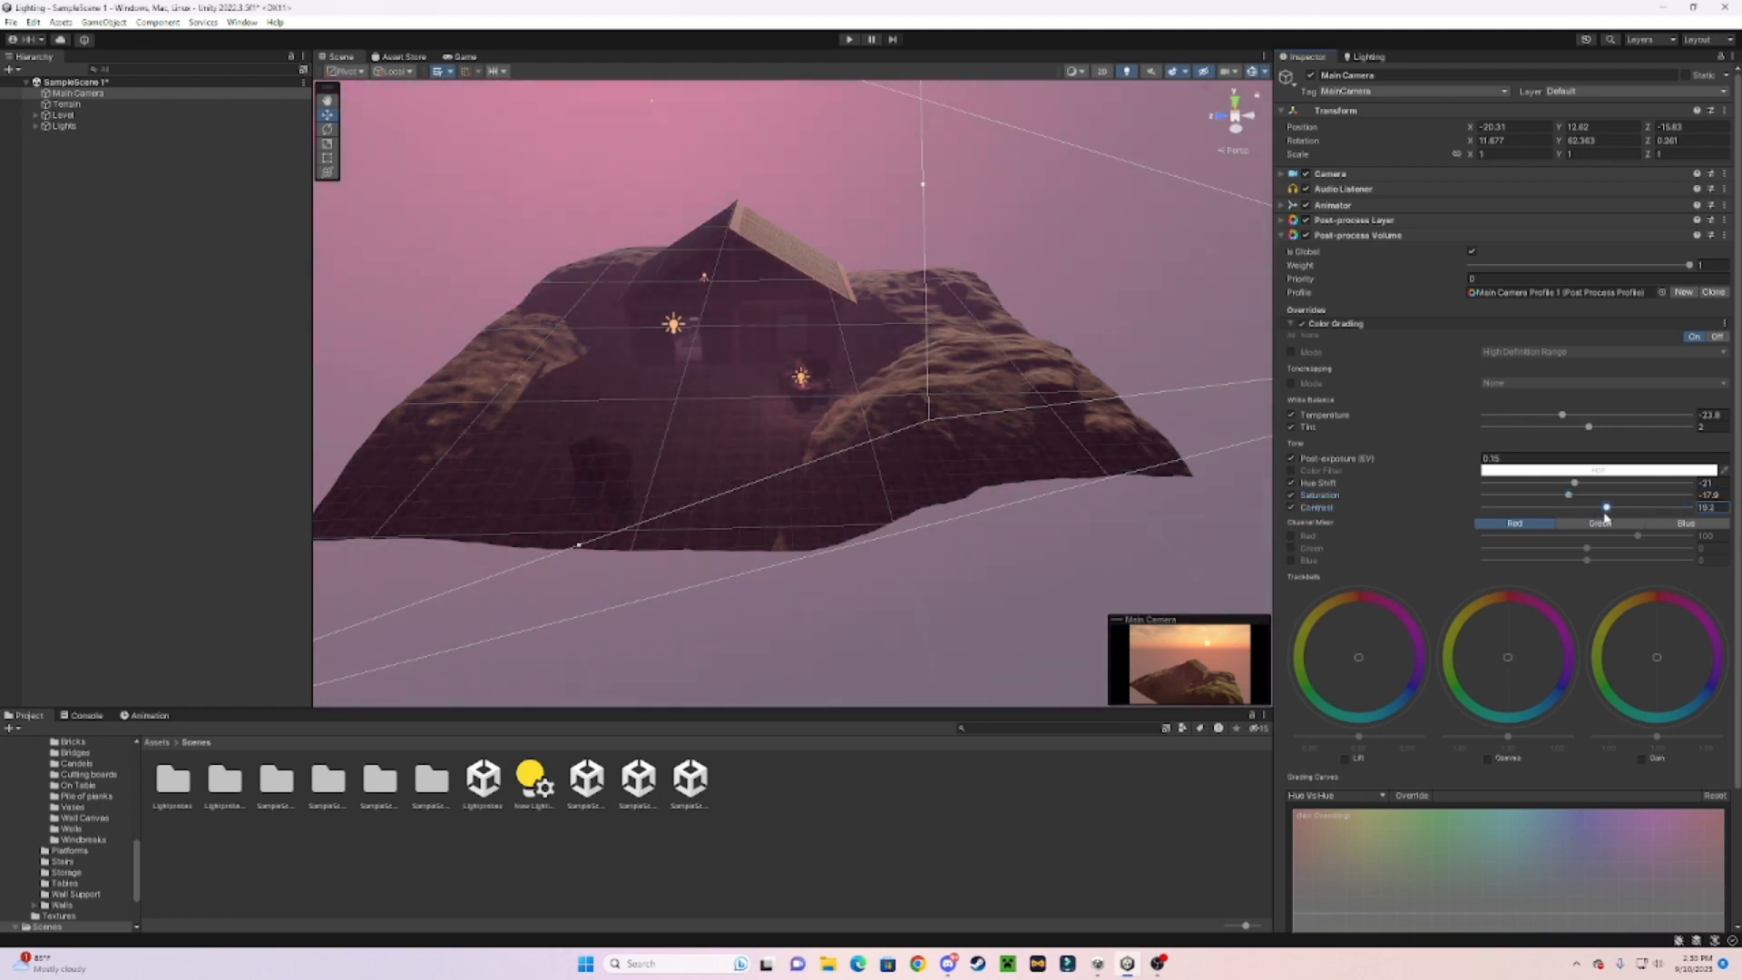
Try a different red value in the Color Grading channel mixer and undo the change
click(1292, 536)
mouse_move(1596, 541)
mouse_down()
mouse_move(1565, 537)
mouse_move(1601, 548)
mouse_up()
key(ctrl+z)
Collapse Color Grading and add a Bloom effect to the volume's overrides
click(1292, 324)
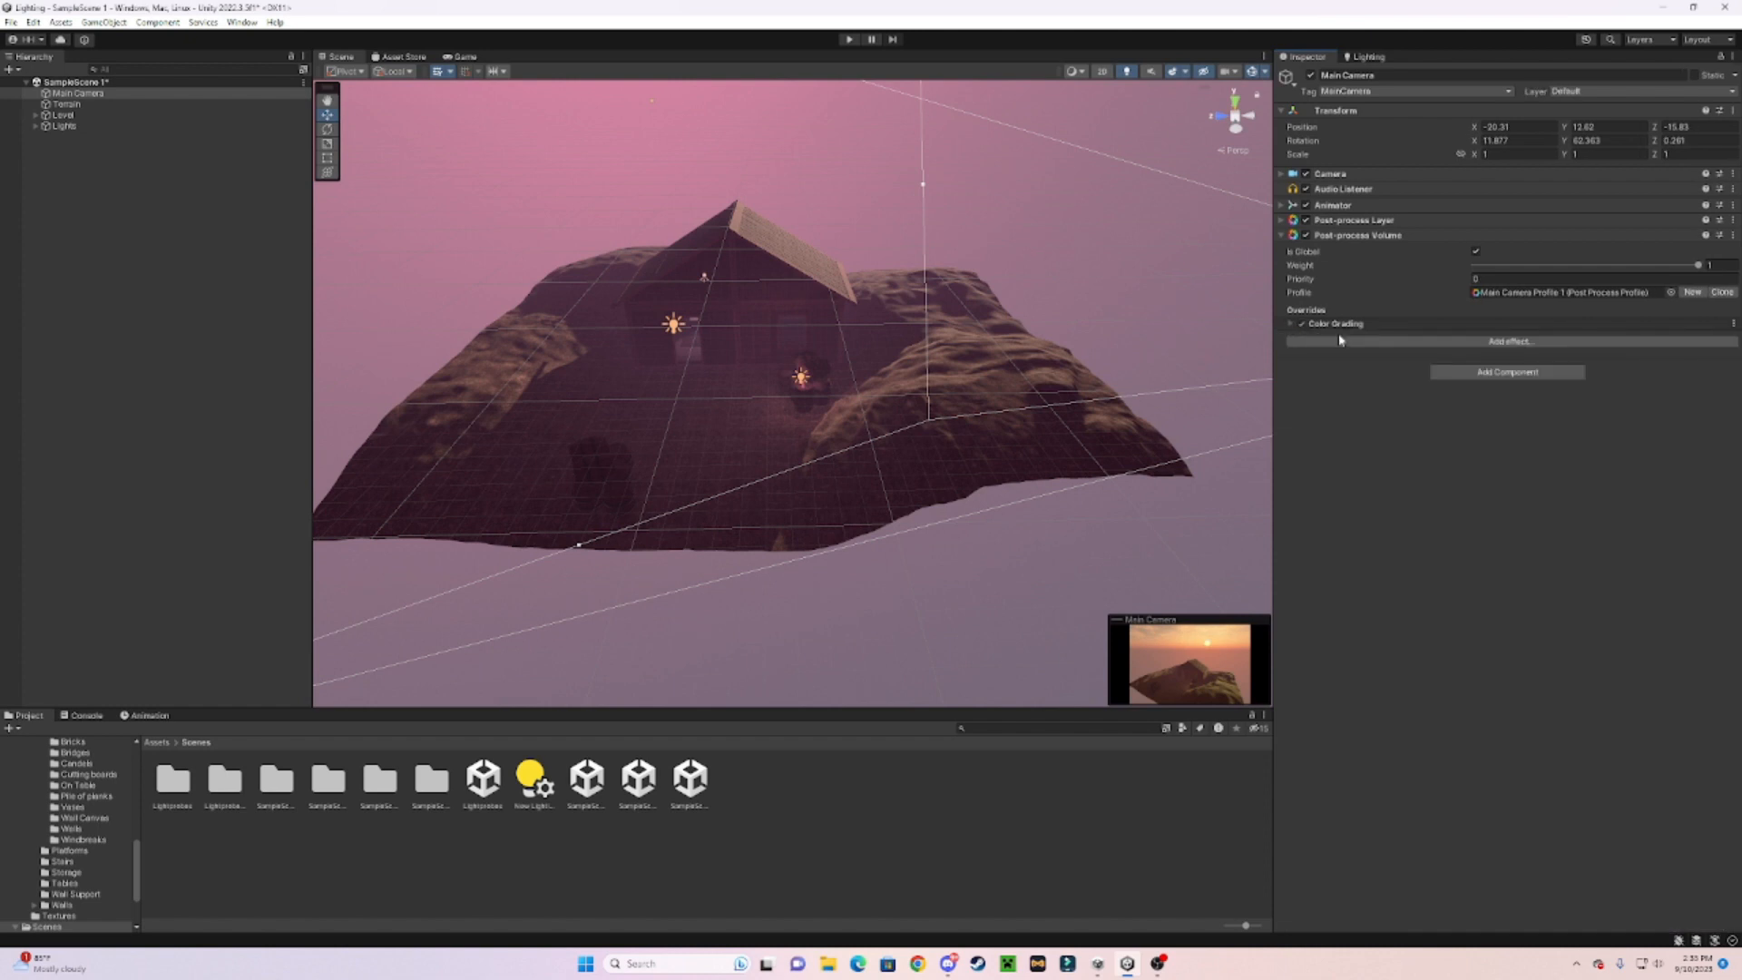
click(1505, 343)
mouse_move(1579, 353)
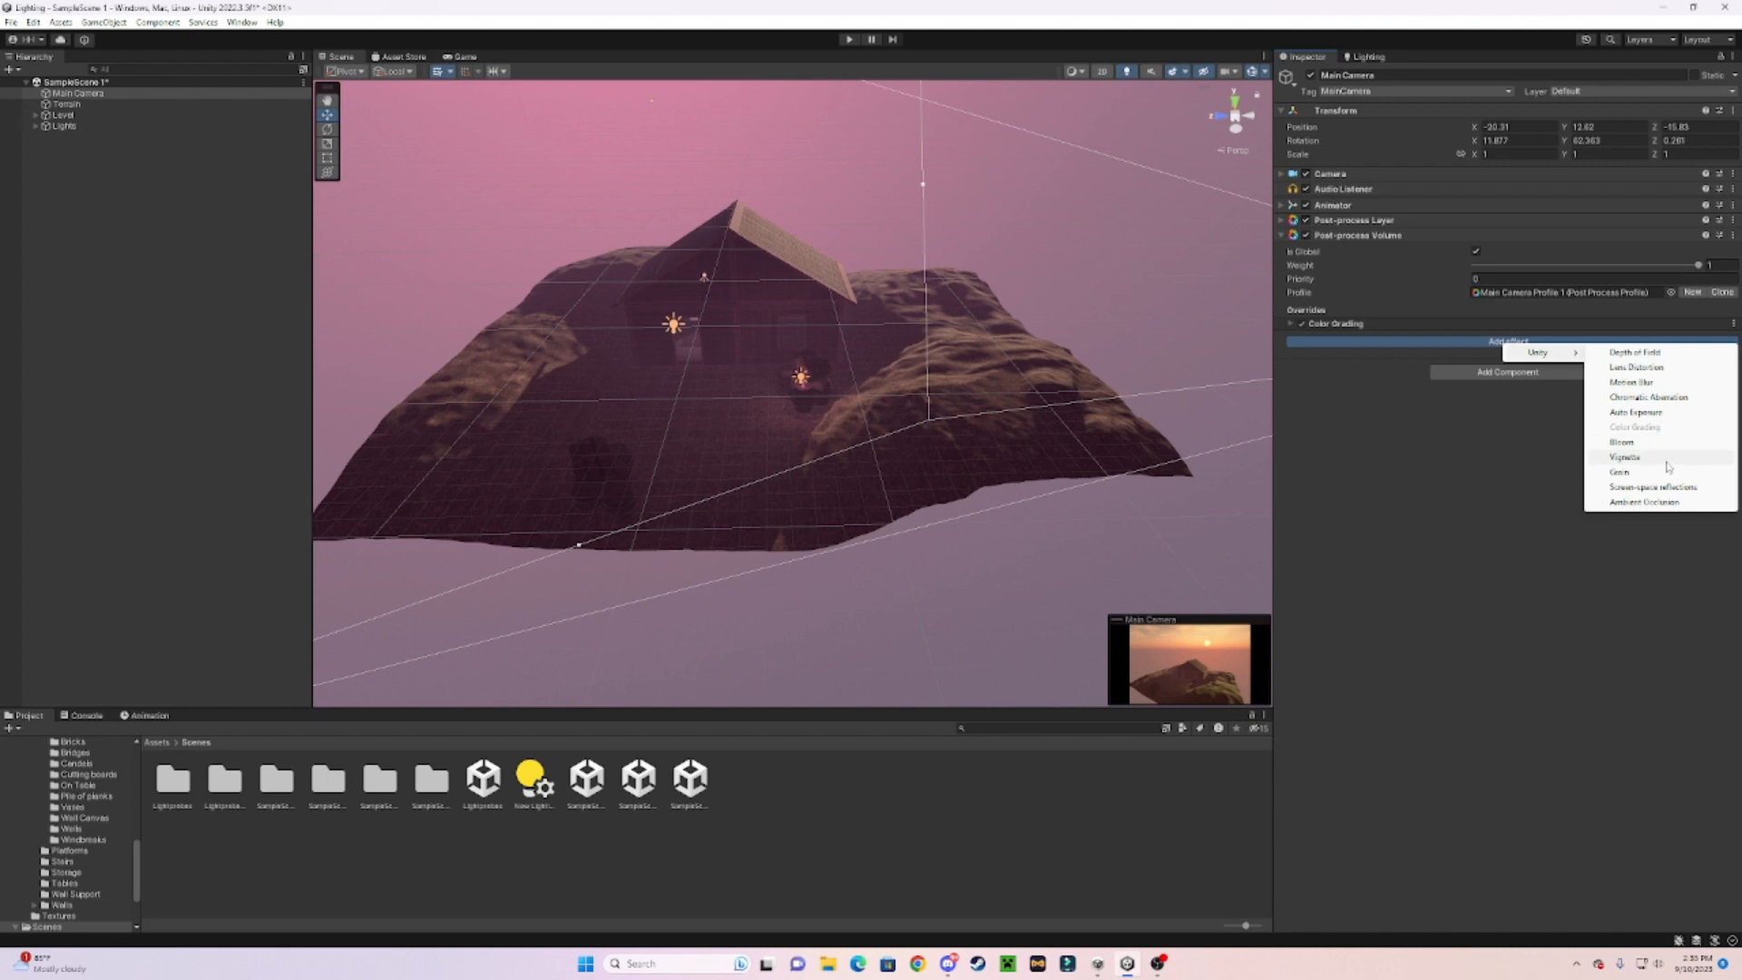
click(1633, 443)
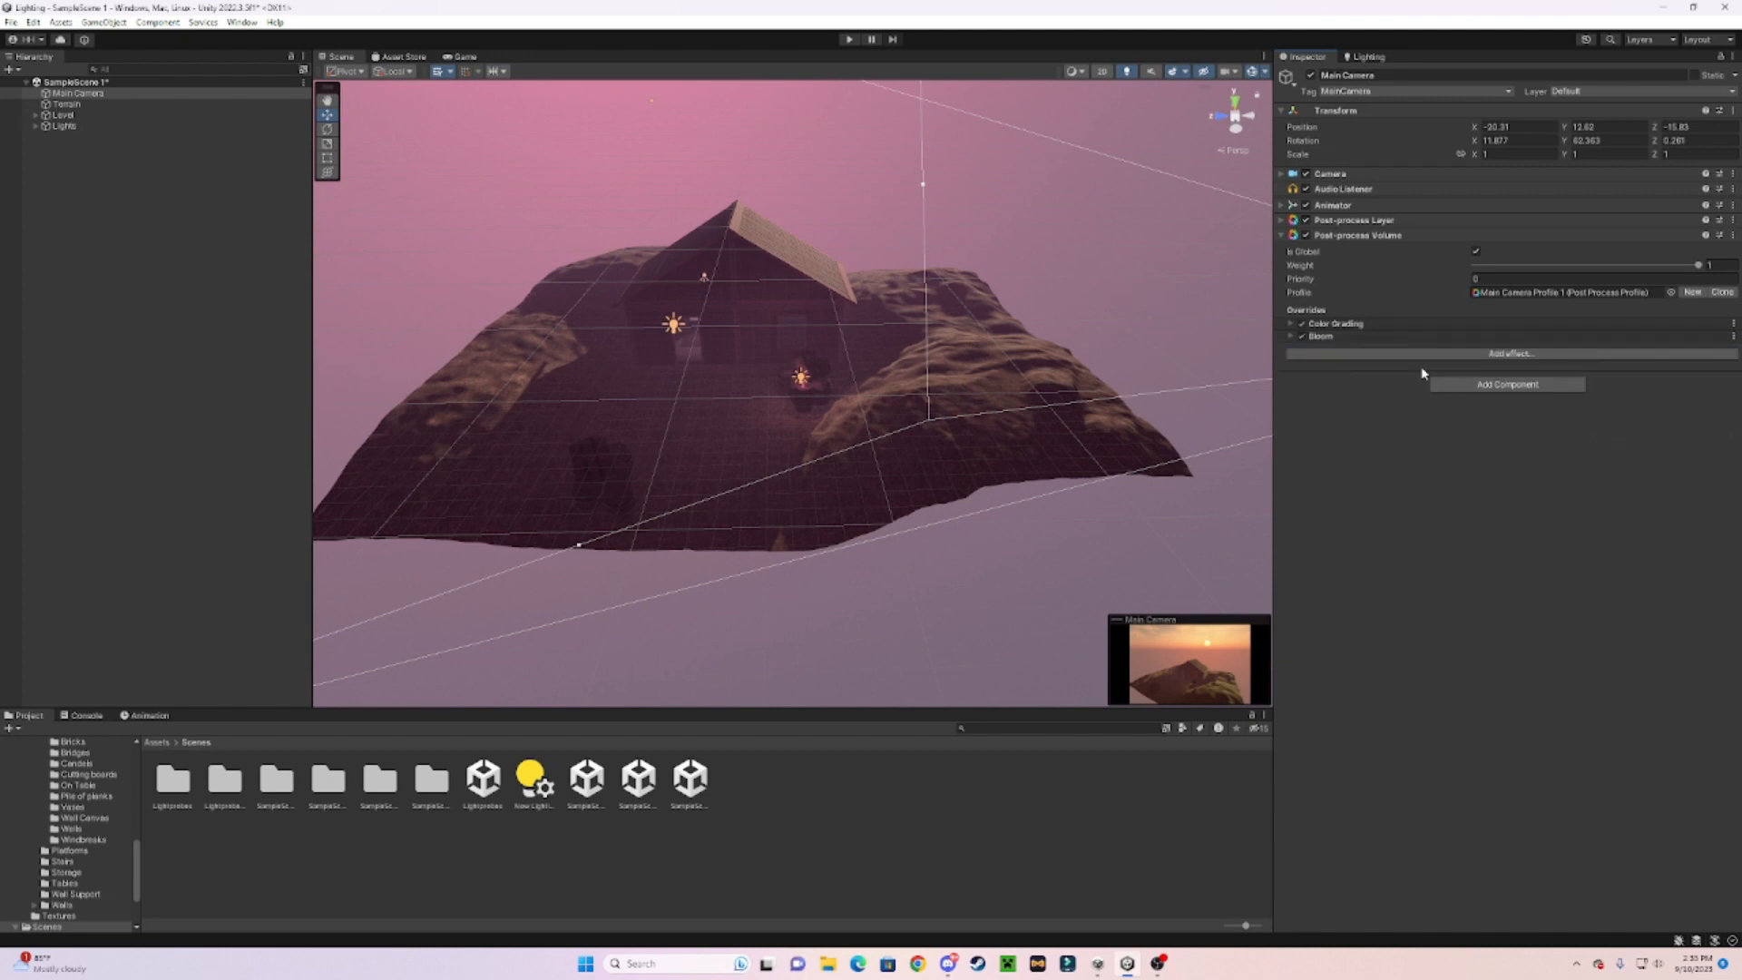
Enable the Bloom intensity override and, after testing a much stronger glow around the sun, set it to about 5
click(1289, 337)
click(1292, 378)
drag(1471, 377, 875, 447)
scroll(1043, 361, up, 6)
right_drag(875, 448, 823, 331)
key(s)
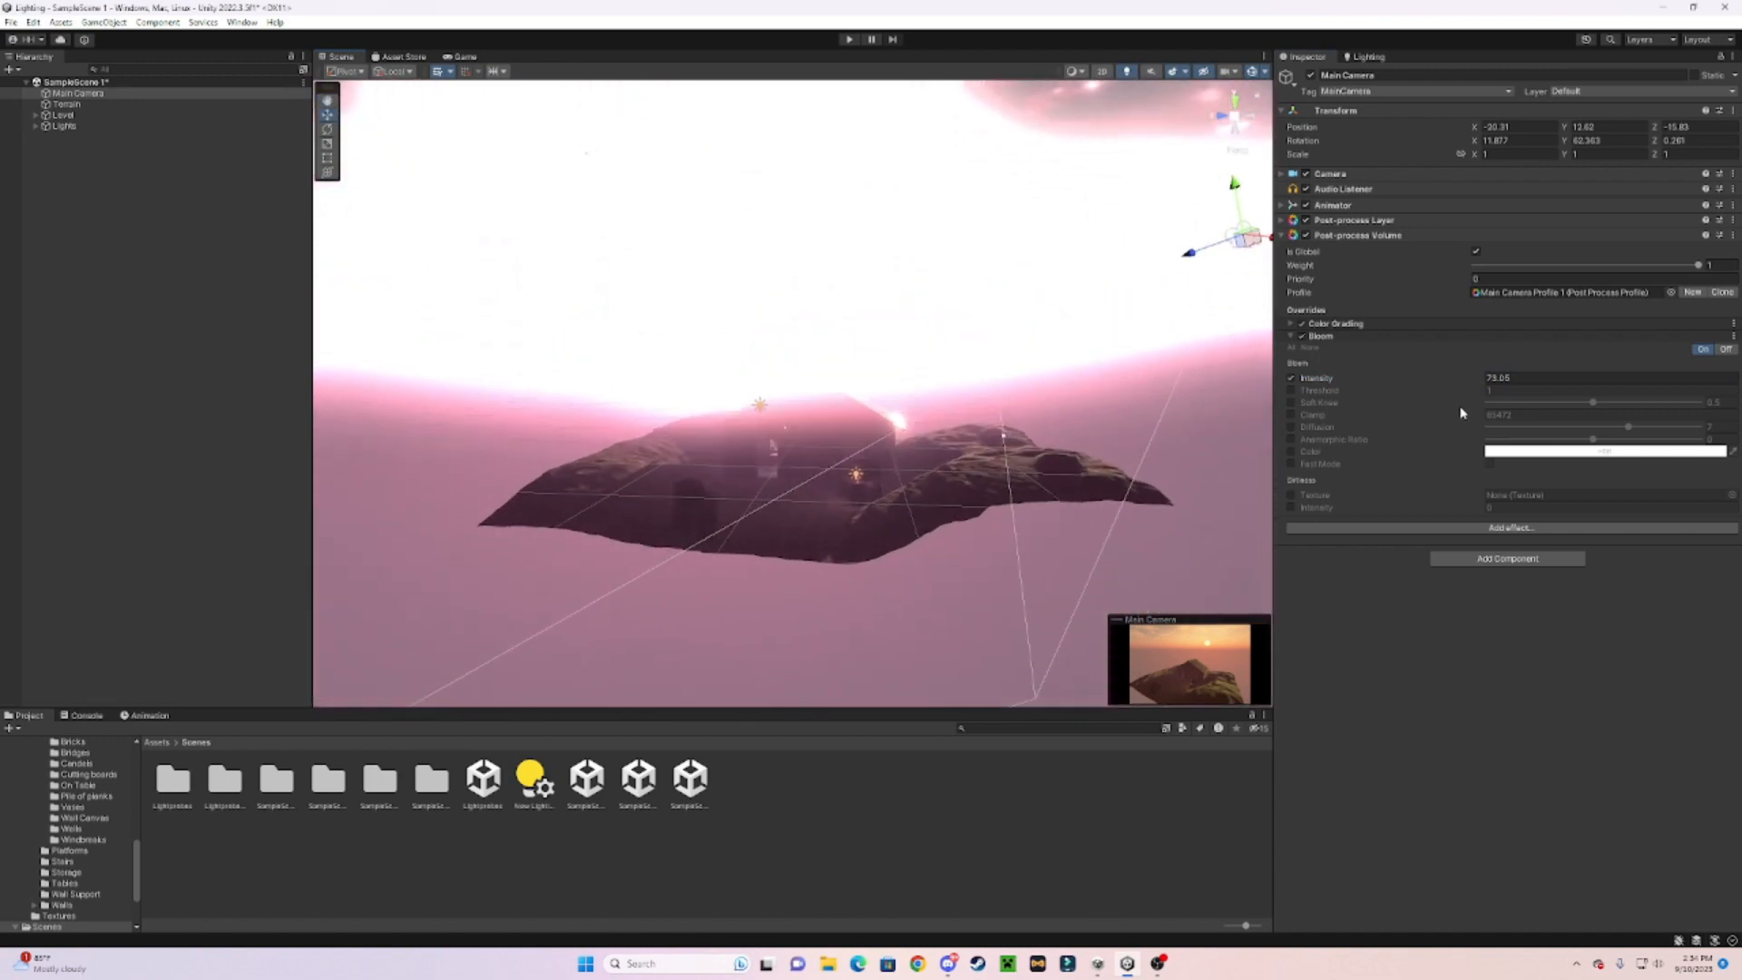
drag(1467, 381, 713, 433)
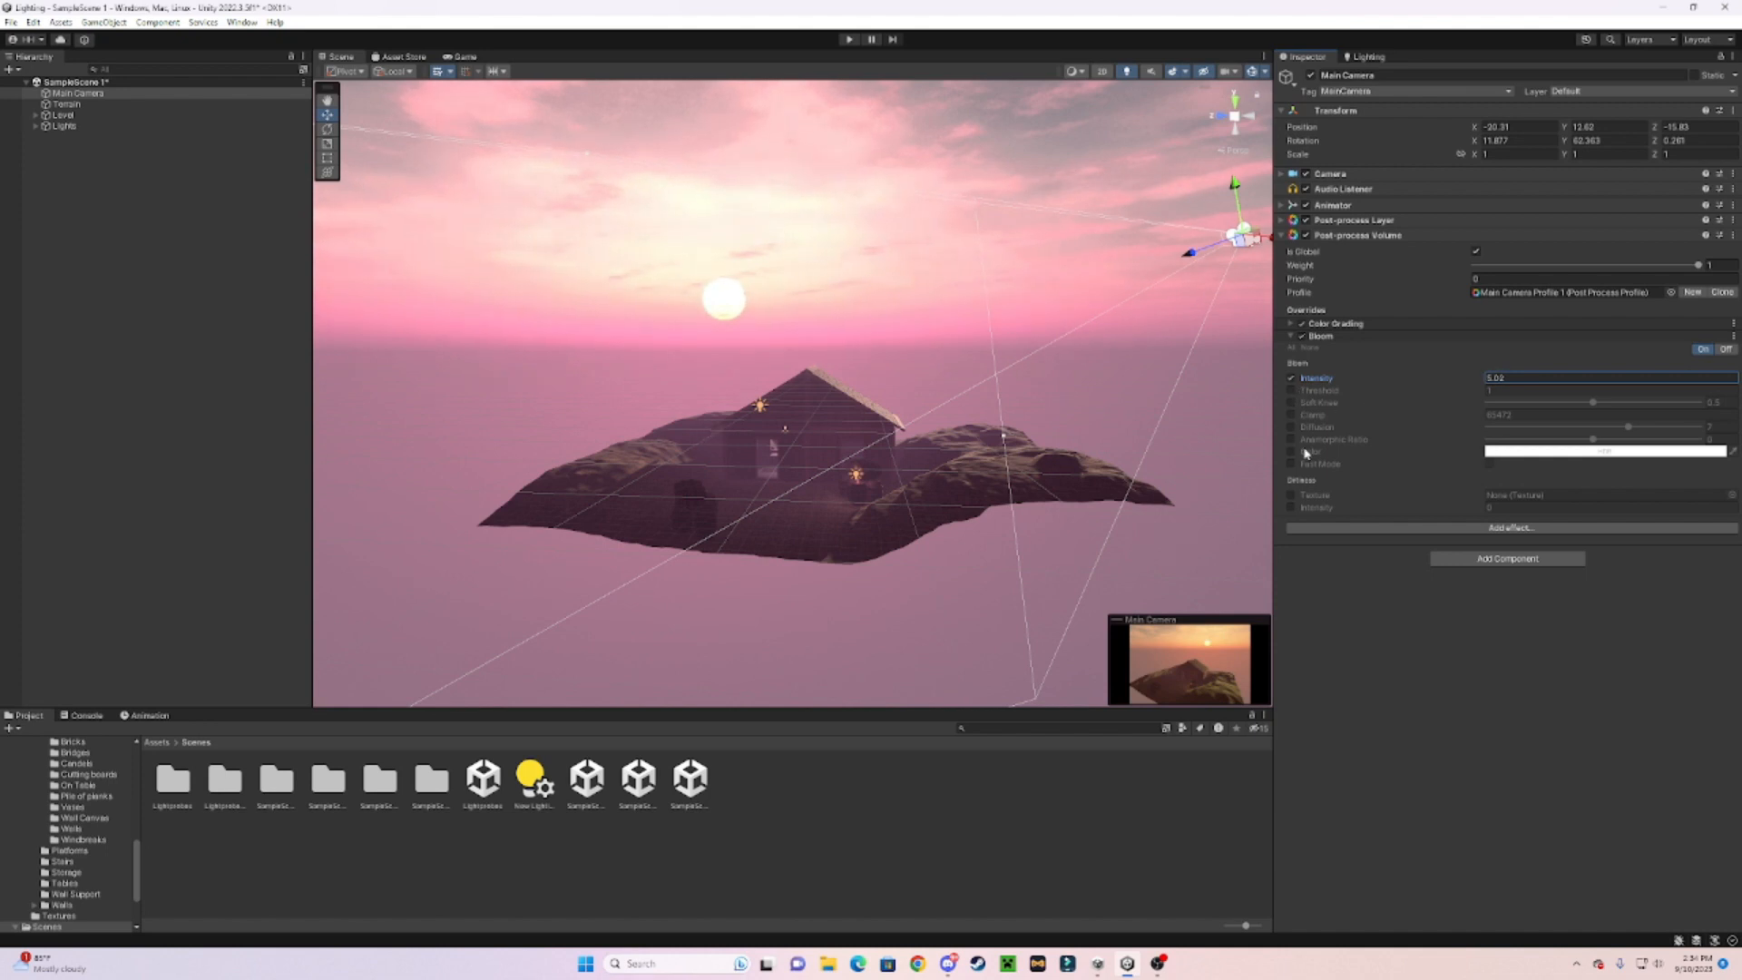
click(1290, 336)
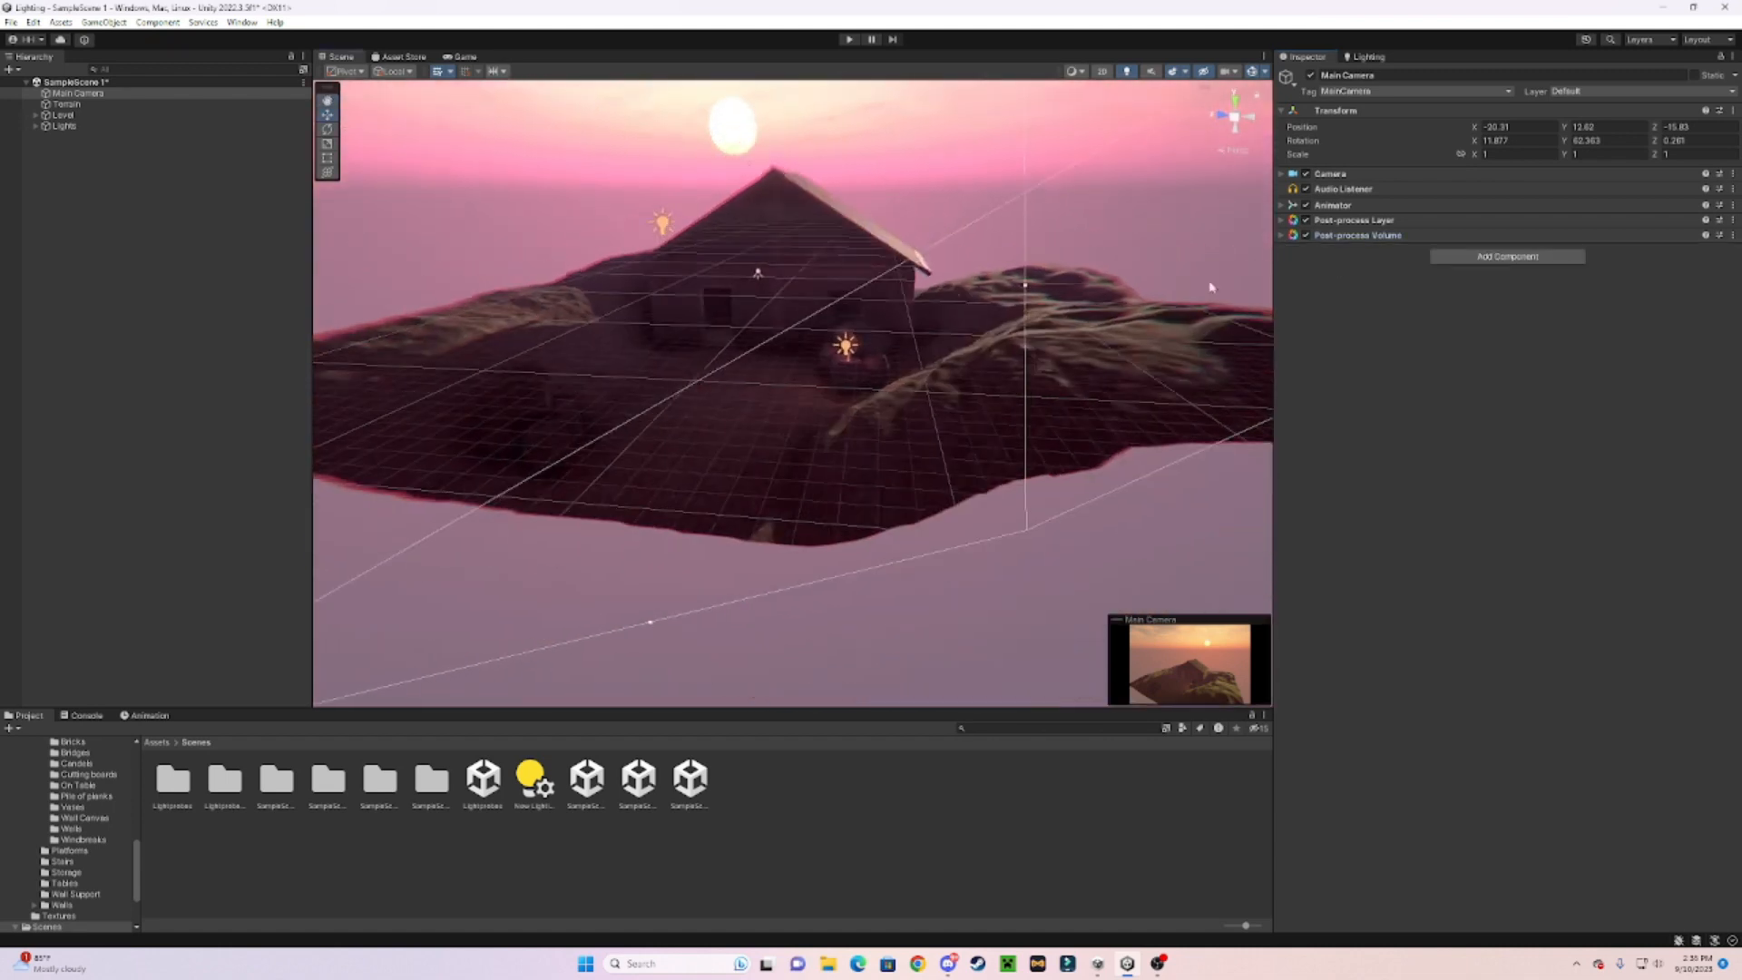
Switch the Ambient Occlusion effect off and on repeatedly to compare its influence on the house and terrain
click(1282, 236)
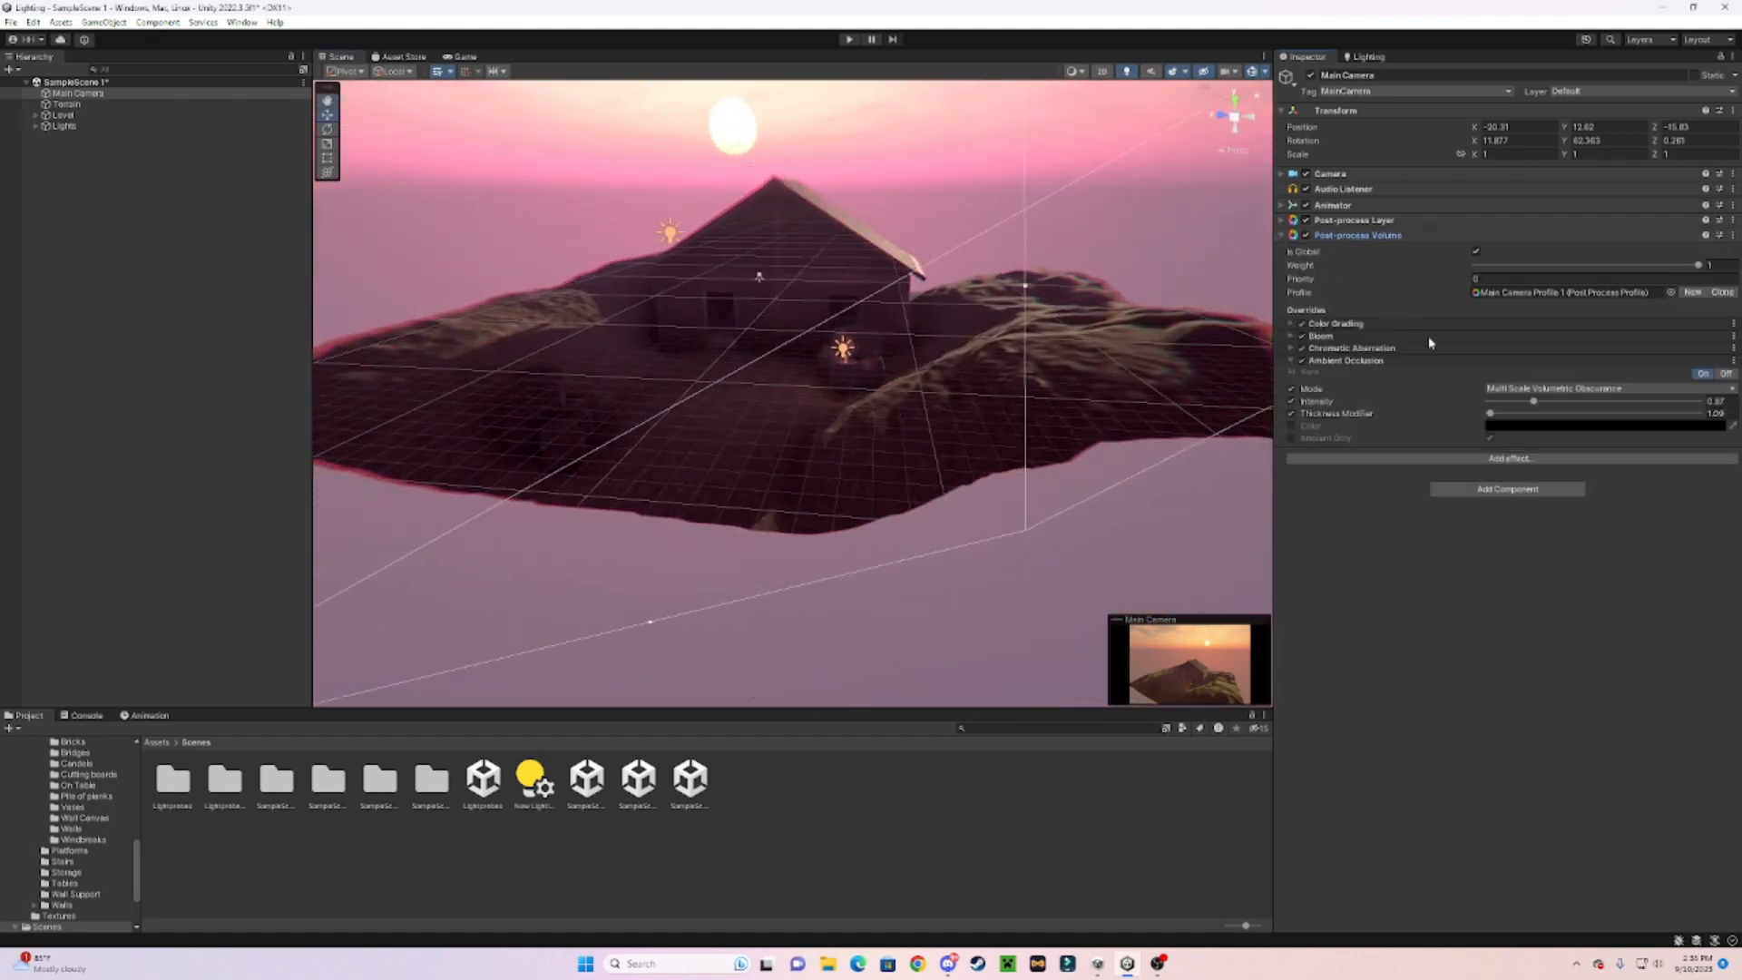
click(1303, 362)
click(1303, 362)
click(1303, 362)
click(1302, 362)
click(1303, 362)
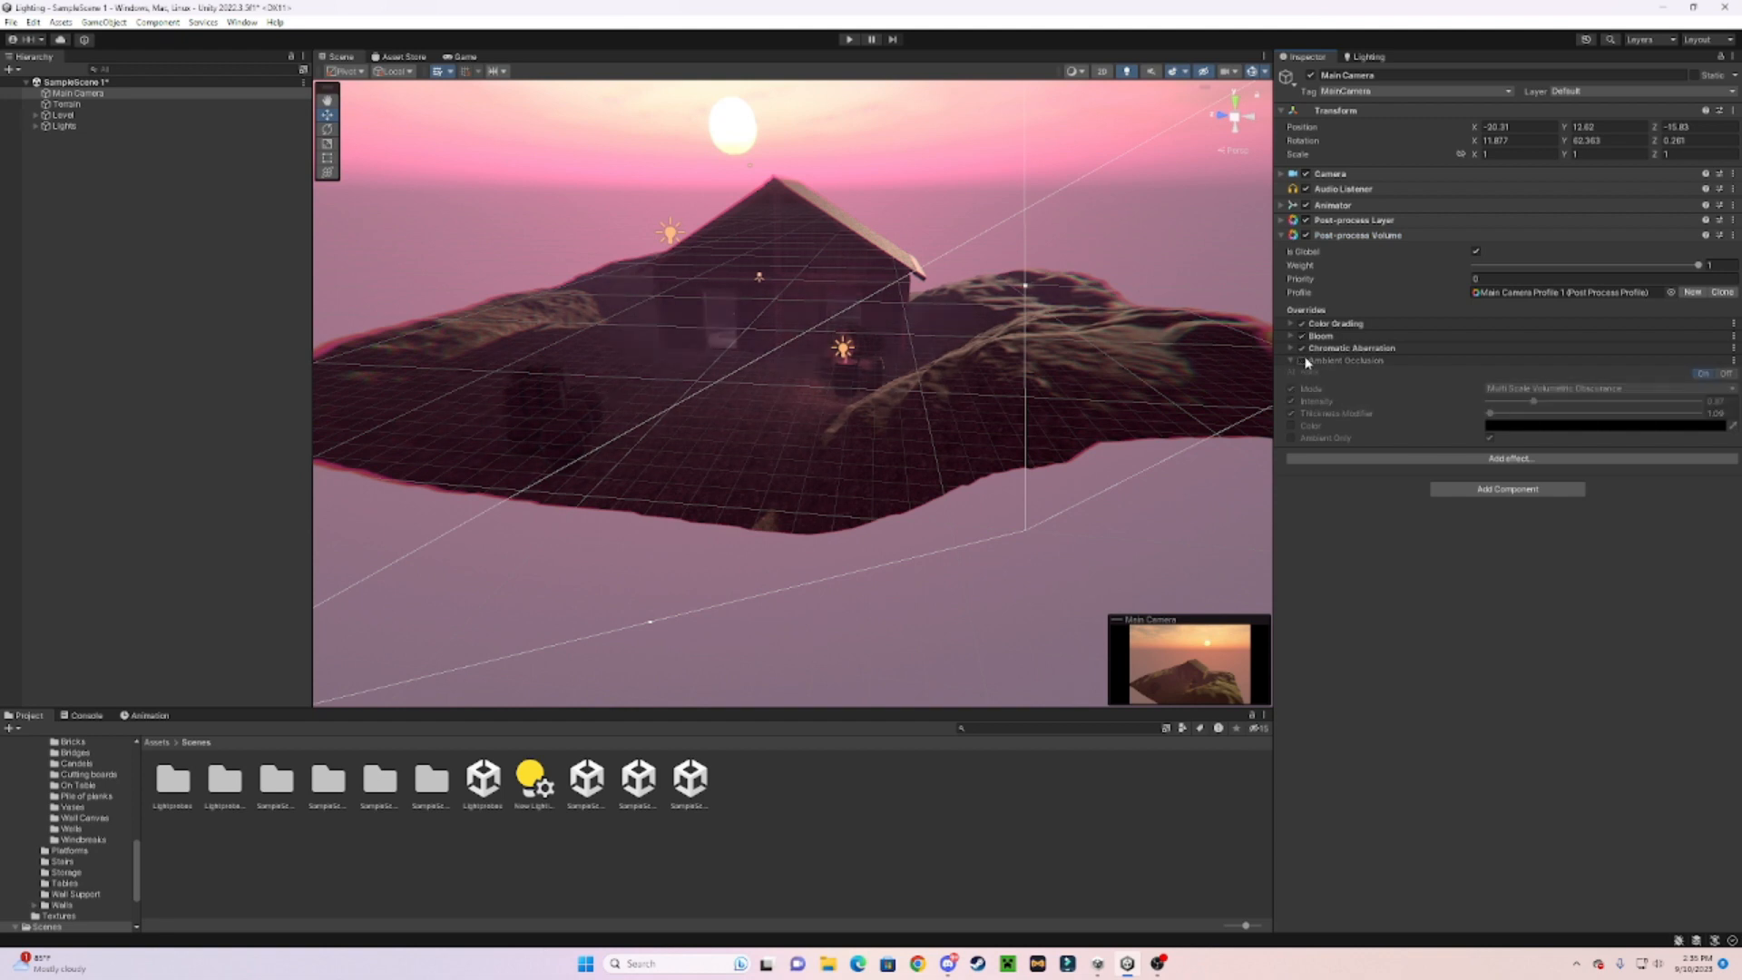
click(1304, 362)
Switch the Chromatic Aberration effect off and on to compare its influence on the scene
click(1304, 350)
click(1304, 350)
click(1304, 350)
click(1304, 350)
click(1303, 362)
Compare the whole scene with the Post-process Volume disabled and enabled, leaving it enabled and collapsed
right_drag(989, 278, 1035, 274)
key(s)
key(a)
key(d)
key(w)
click(1306, 236)
click(1306, 236)
key(s)
click(1306, 236)
click(1305, 236)
click(1306, 237)
click(1306, 237)
click(1305, 236)
click(1306, 236)
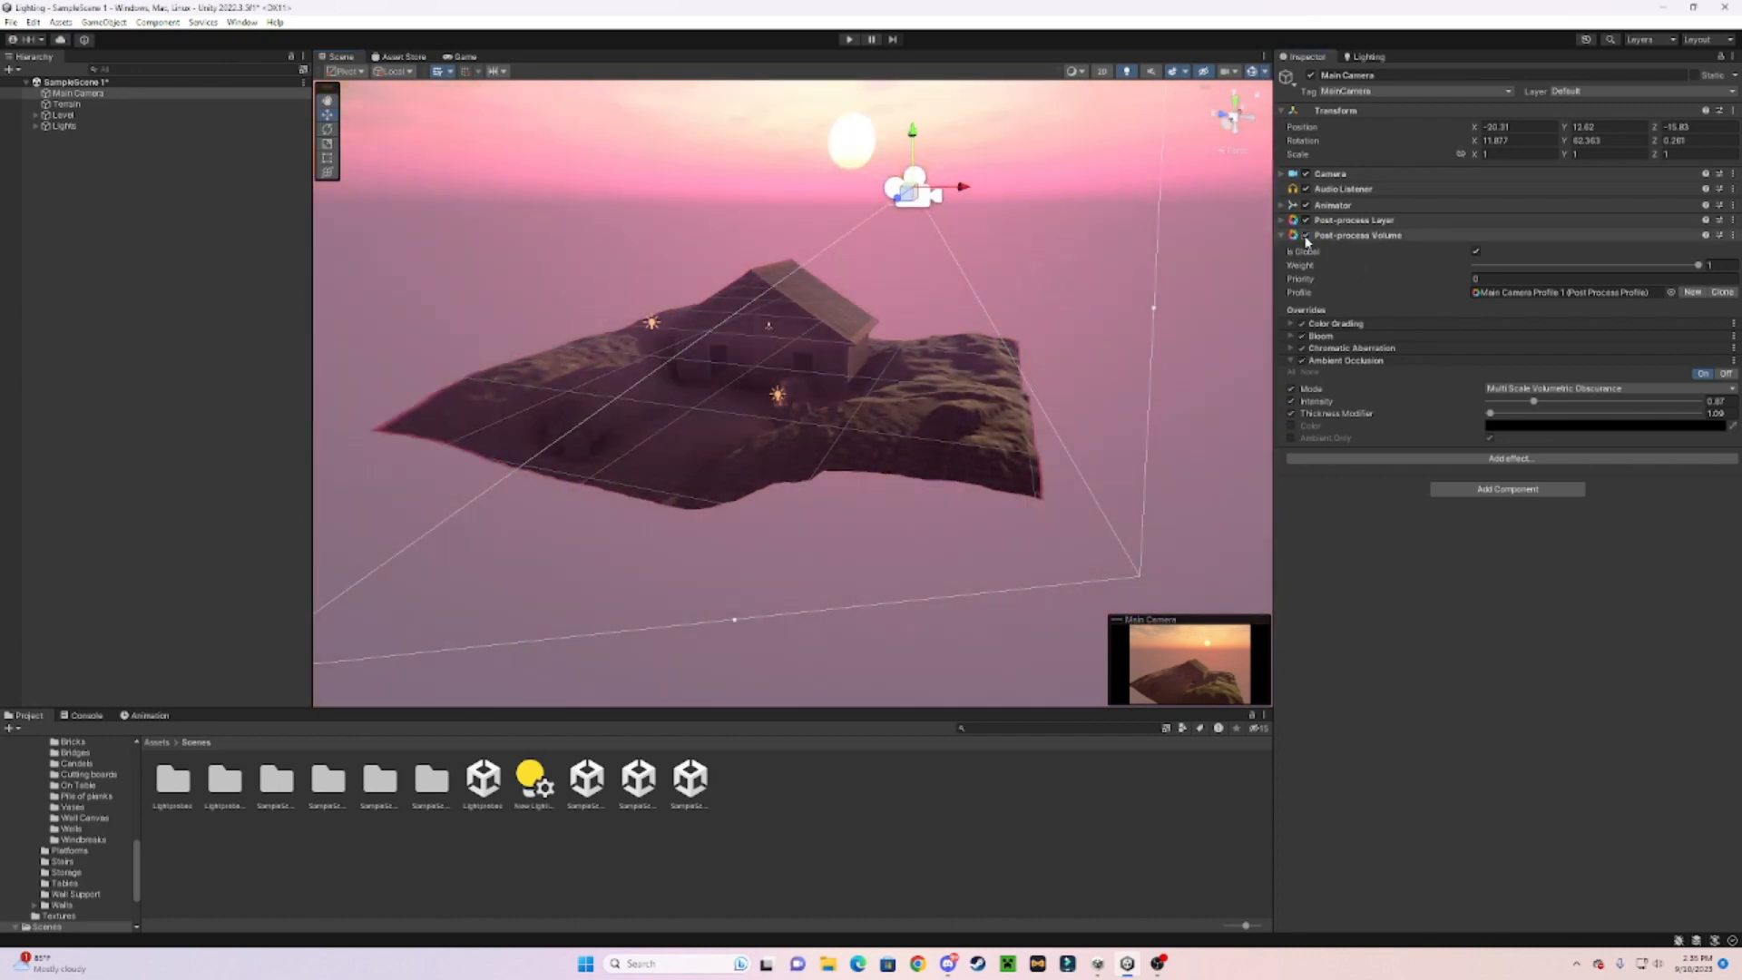
click(1306, 236)
click(1305, 236)
click(1281, 238)
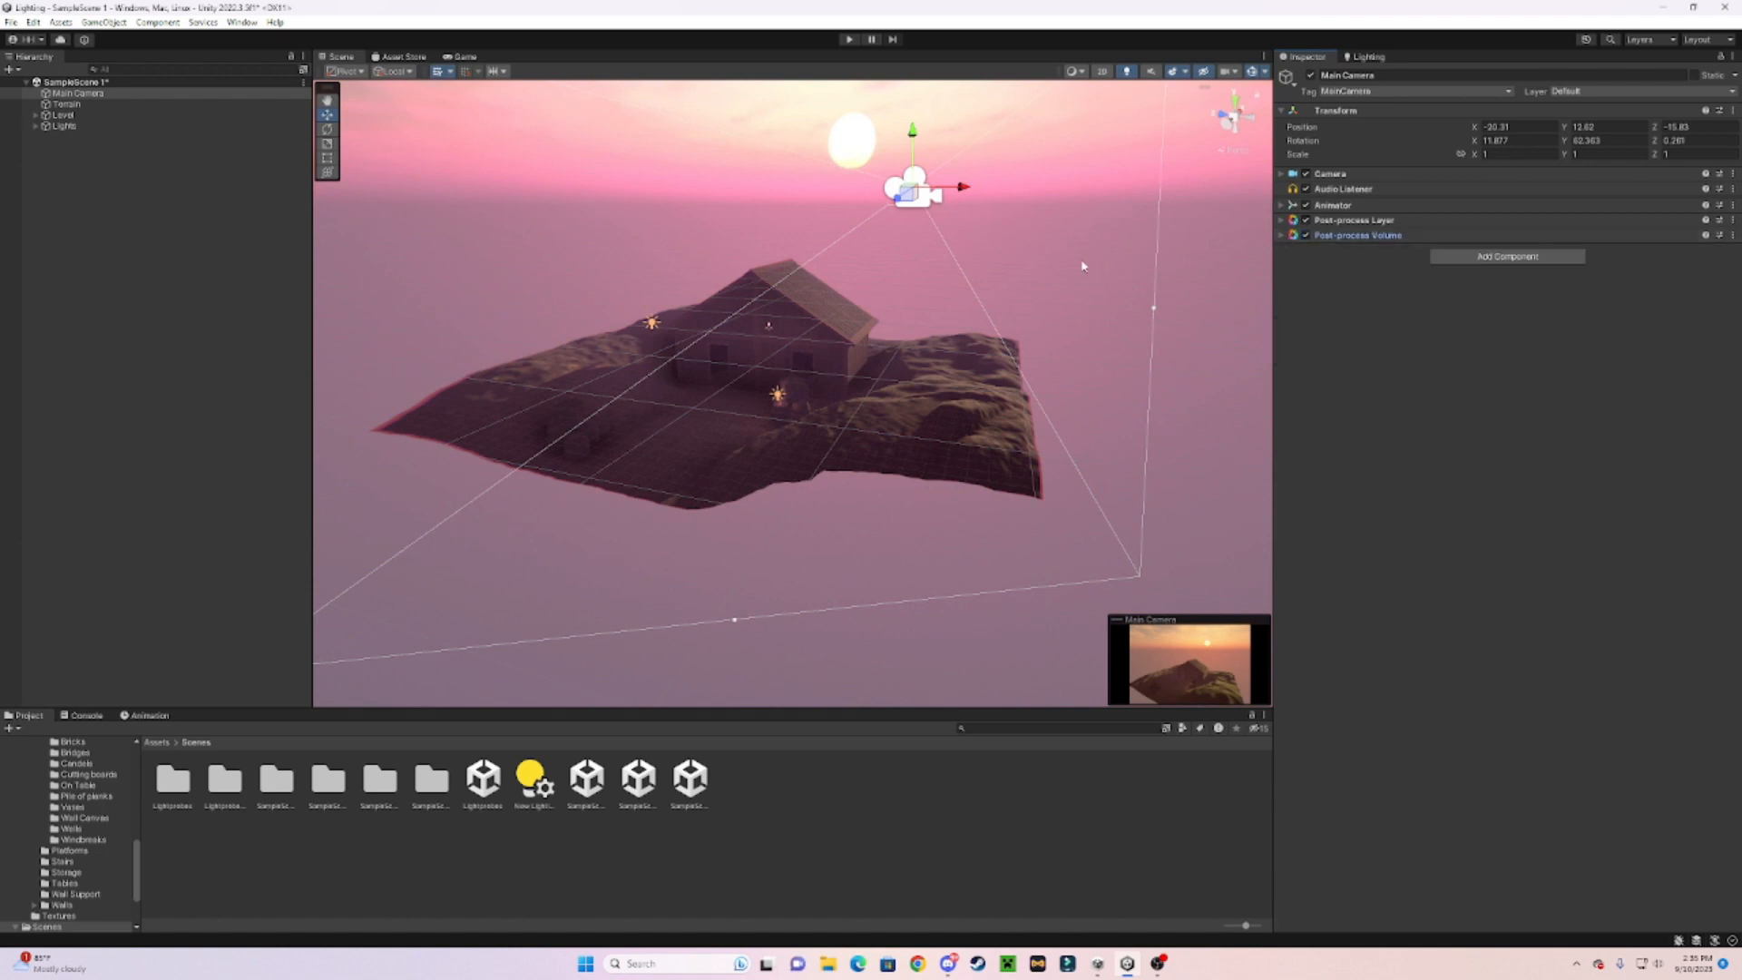
key(w)
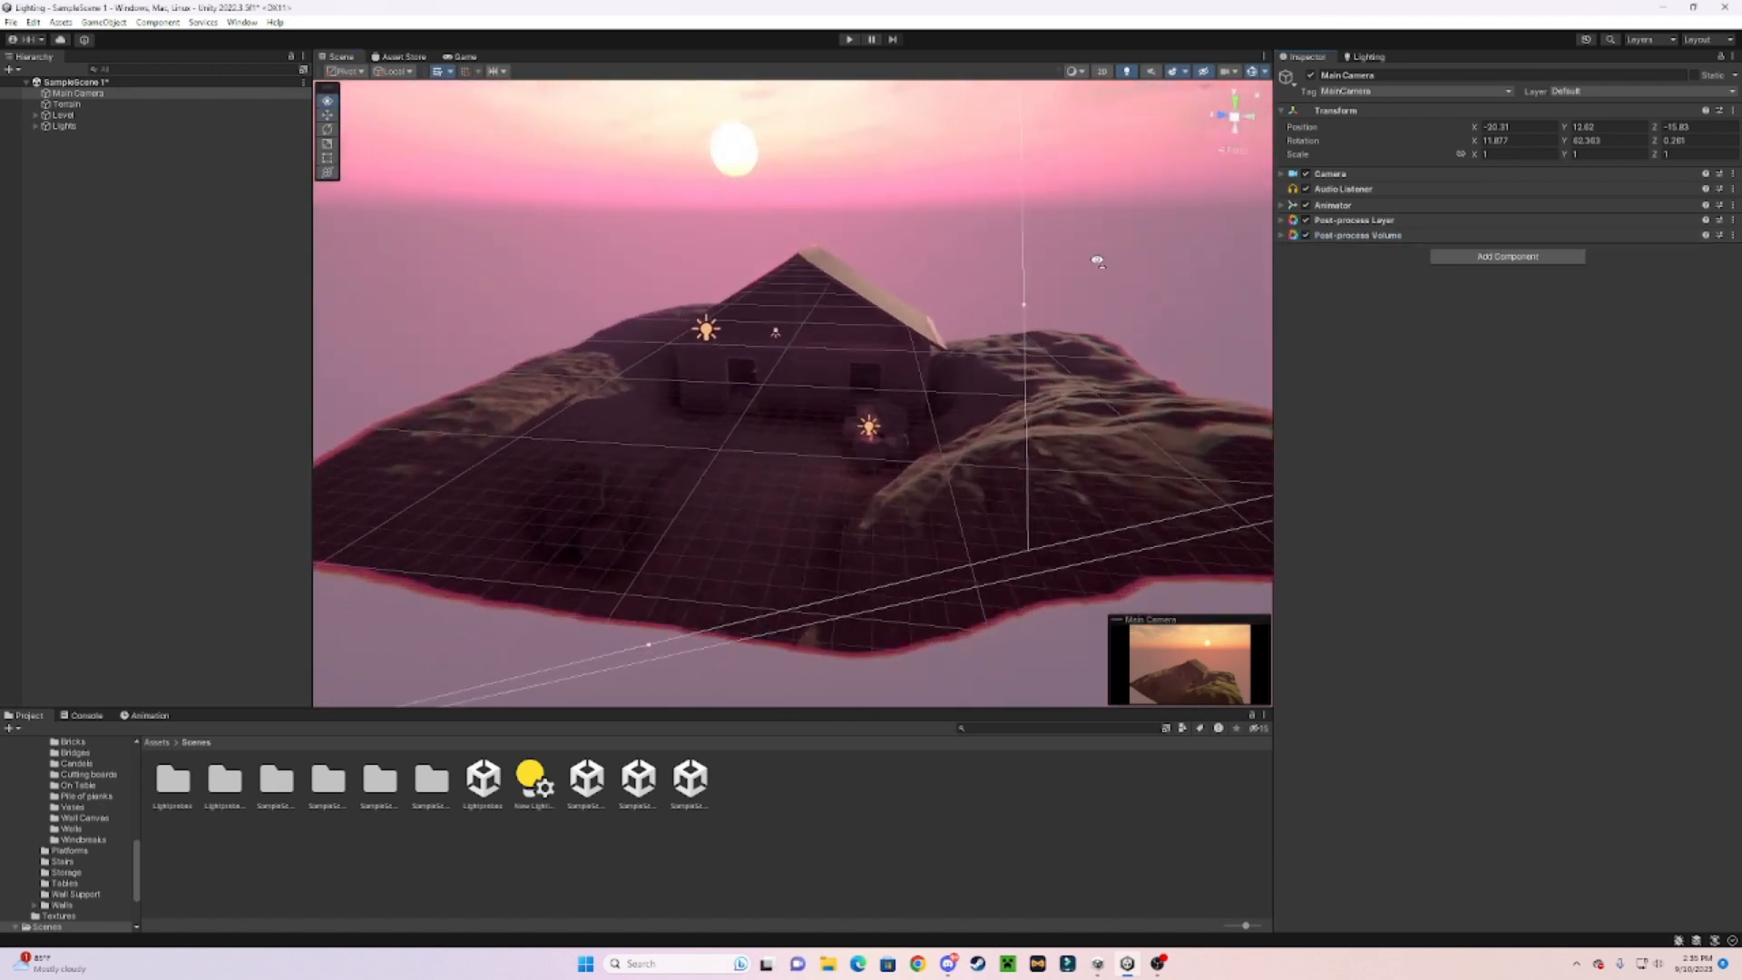